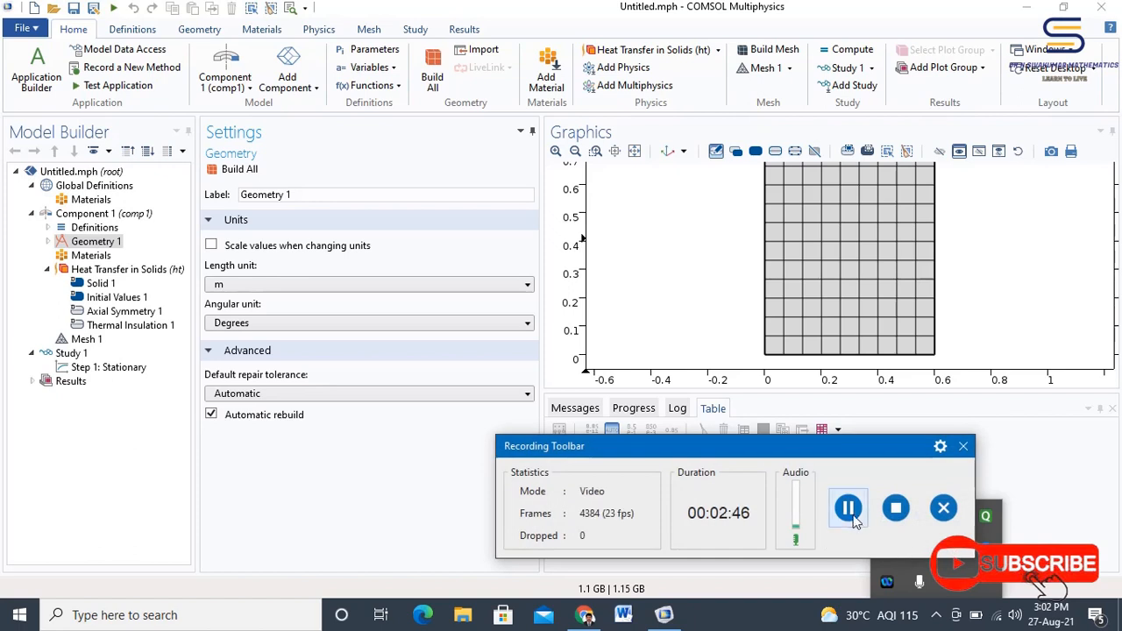
click(848, 508)
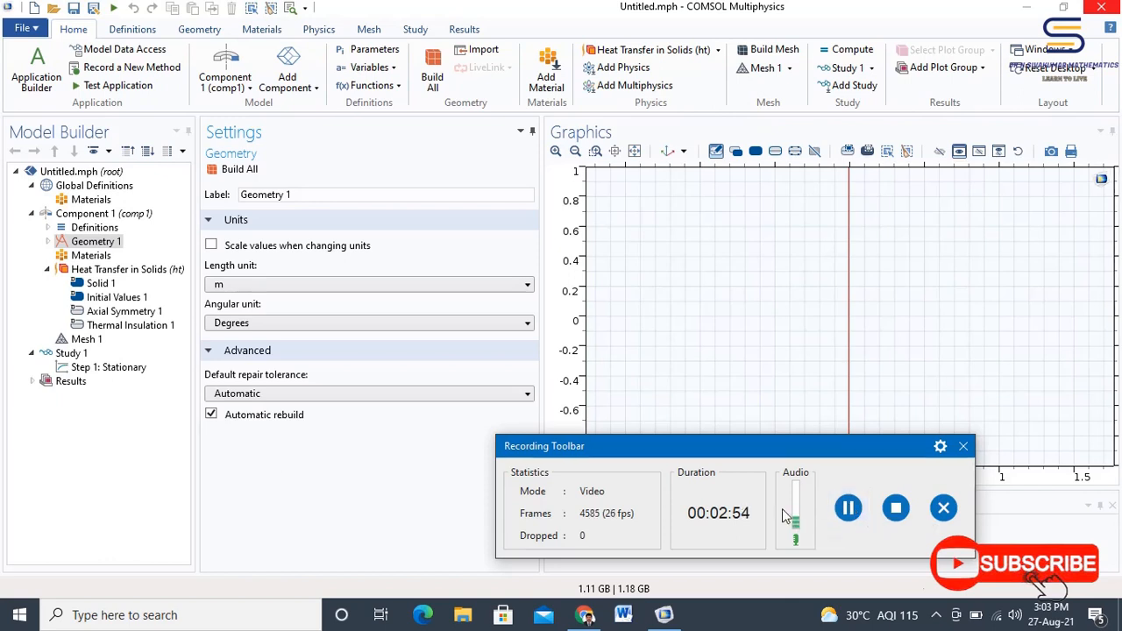
Add a rectangle to Geometry 1 and set its width to 0.08 m
right_click(104, 245)
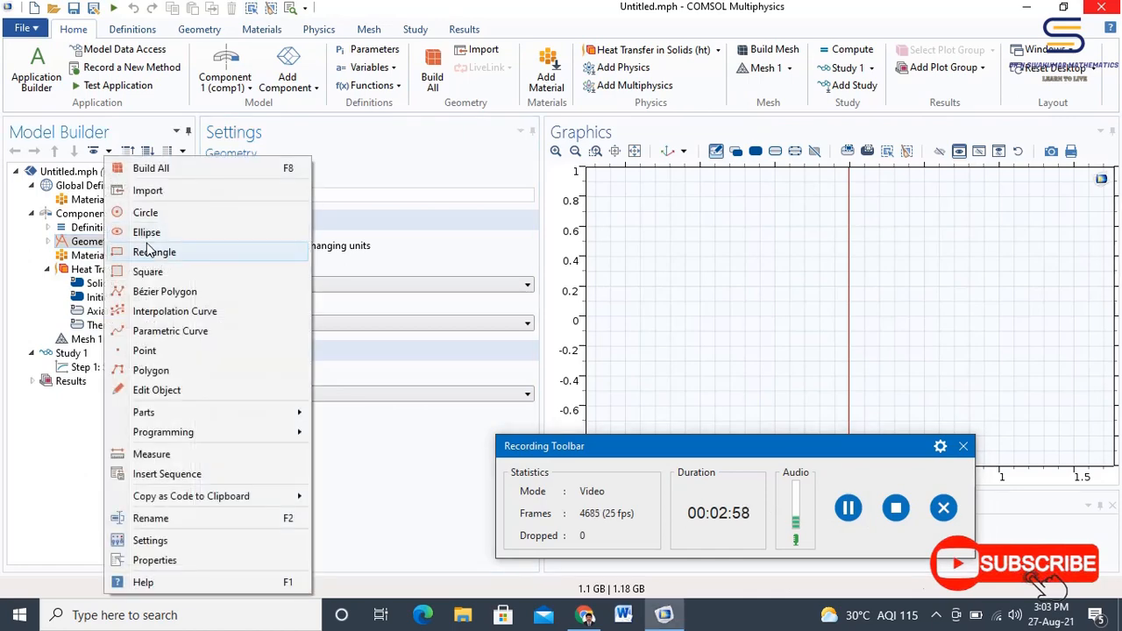
click(149, 253)
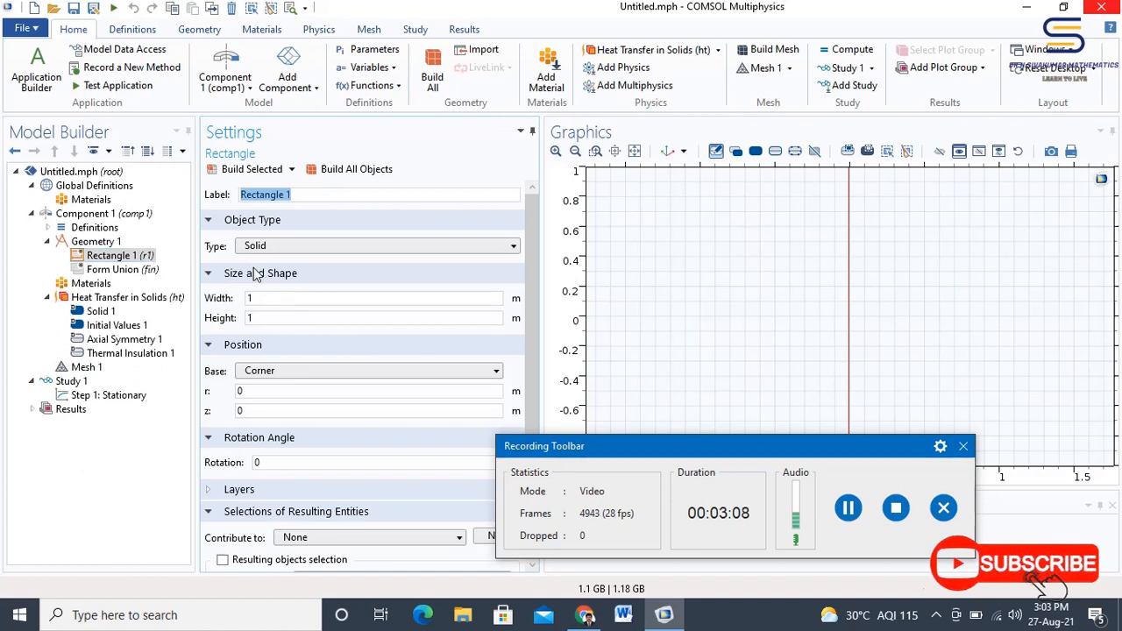
drag(263, 298, 230, 298)
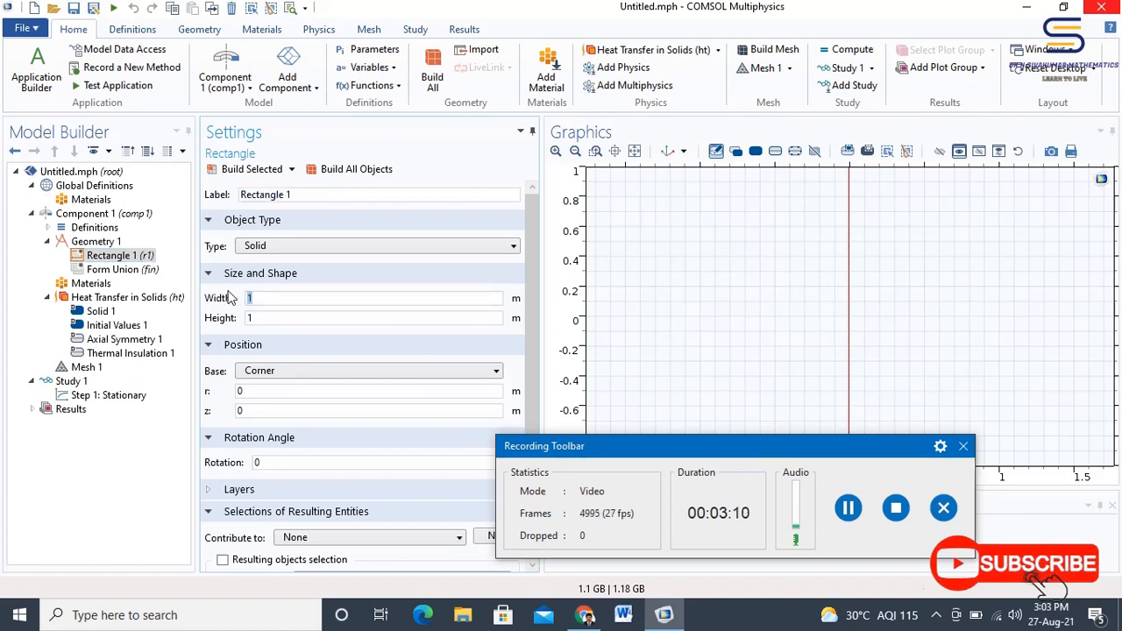
text(0.)
text(08)
click(253, 317)
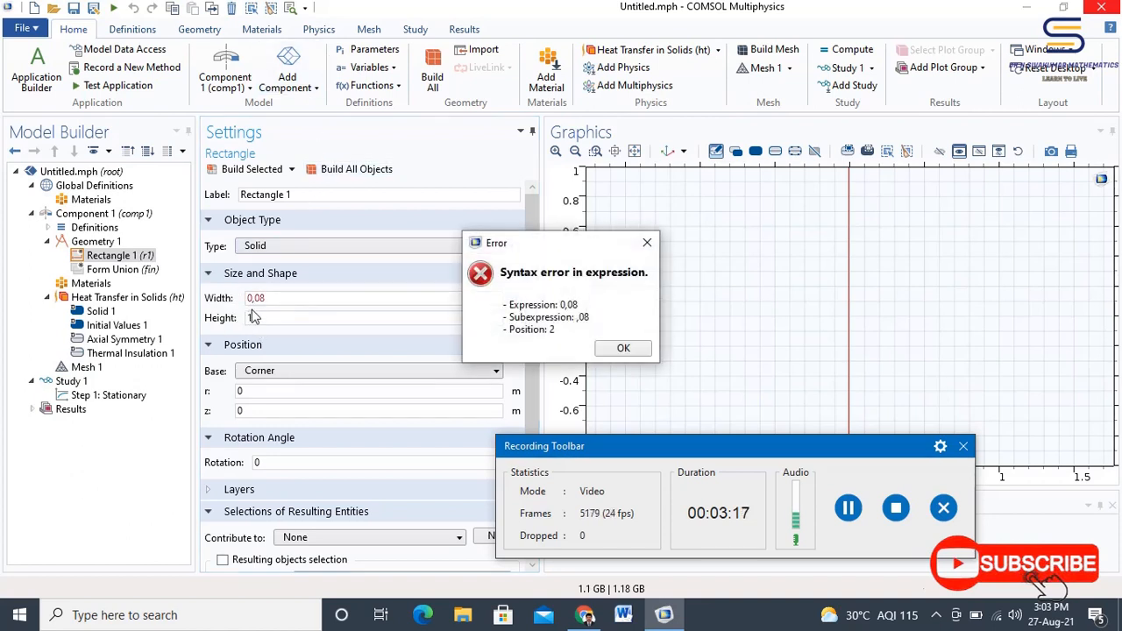
click(623, 348)
click(258, 300)
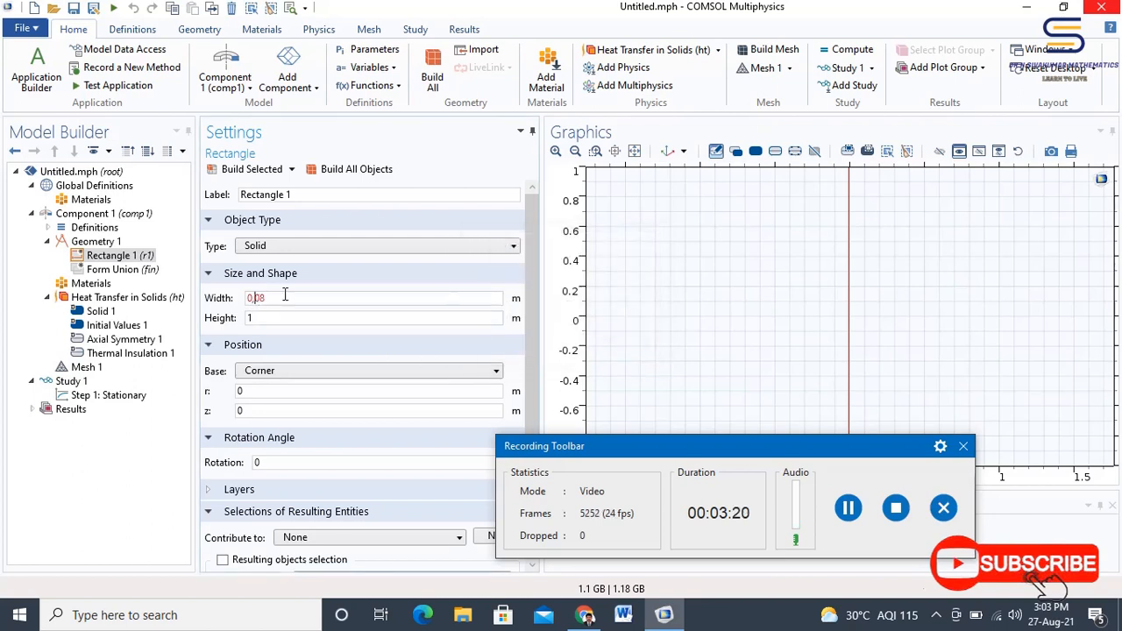
key(BackSpace)
text(.)
Set the rectangle's height to 0.14 m and the r position of its corner to 0.02 m
click(250, 319)
text(0.14)
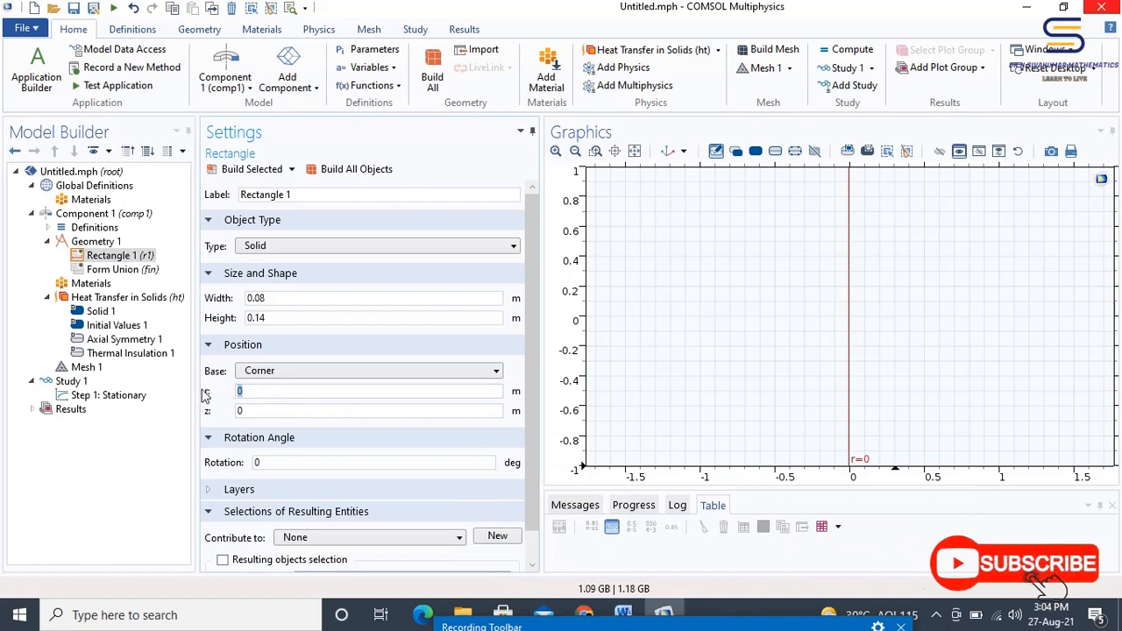
click(242, 392)
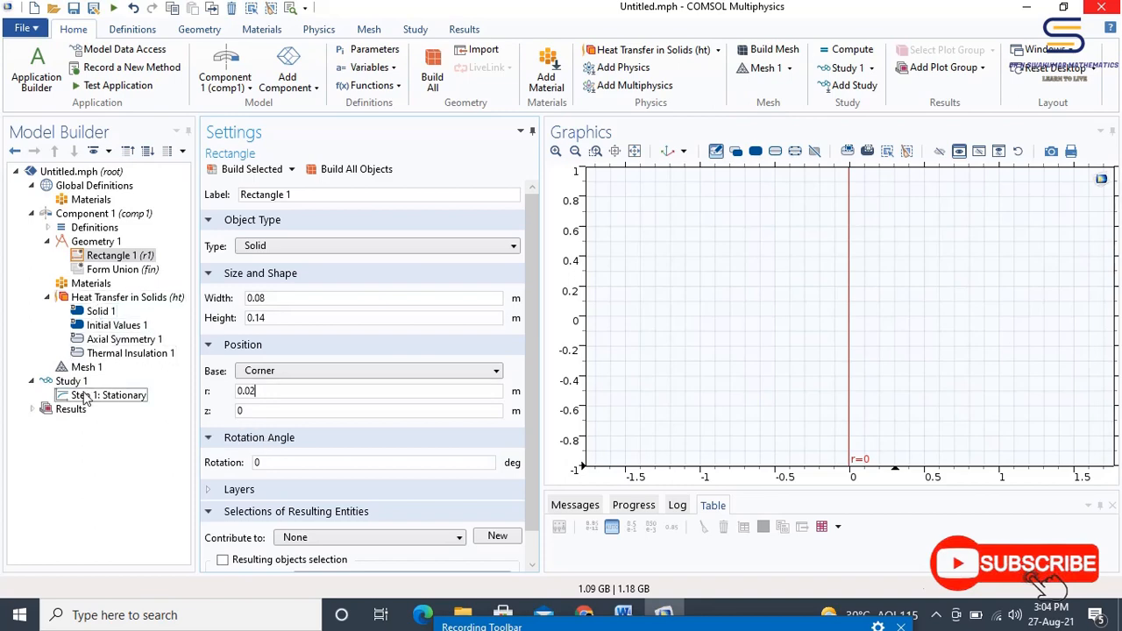
Add a point to Geometry 1 at r = 0.02 m and z = 0.04 m
click(85, 243)
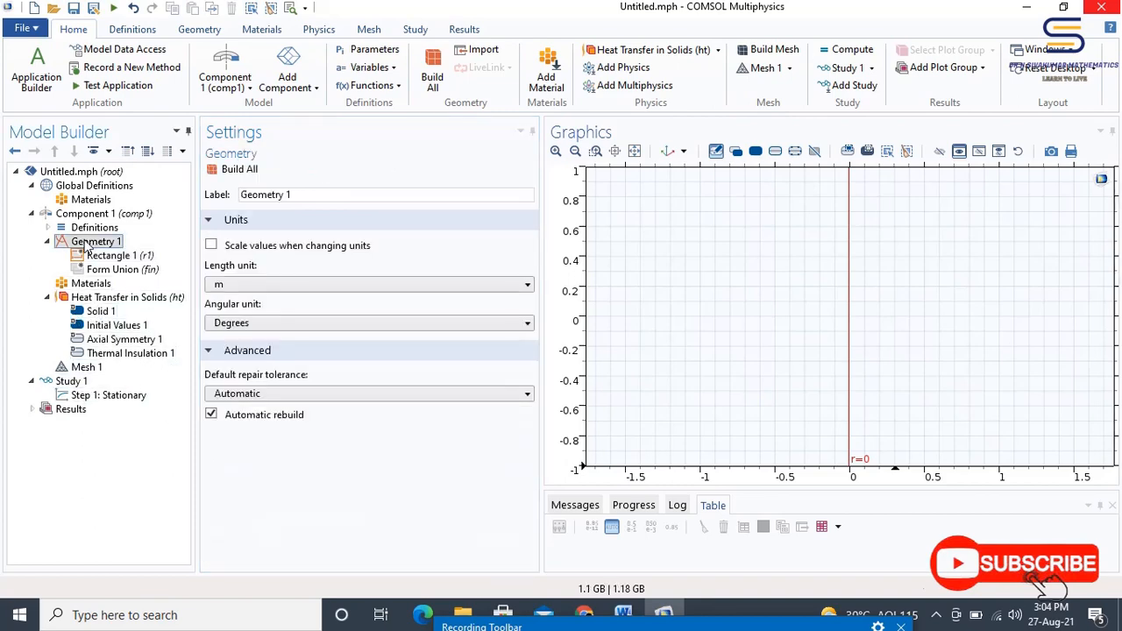
right_click(85, 247)
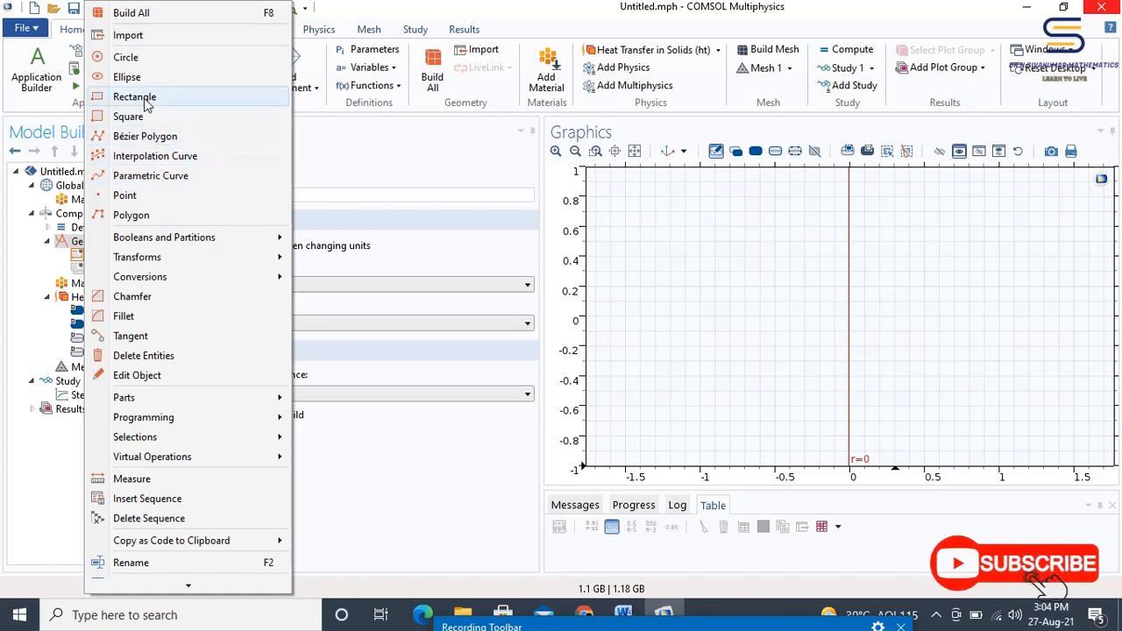
click(131, 196)
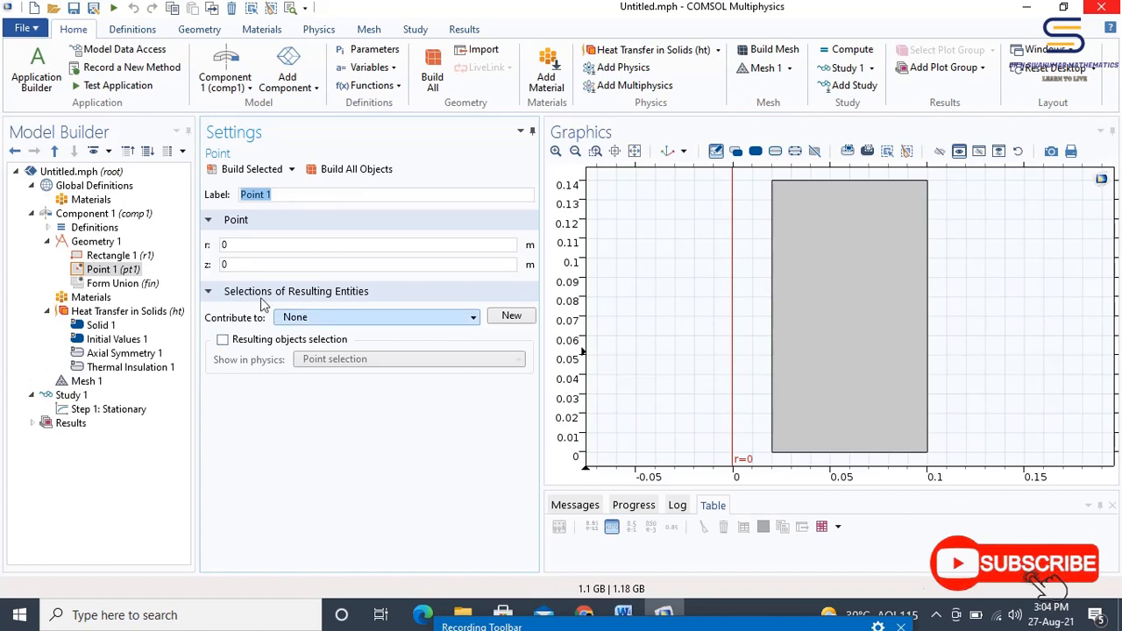
double_click(226, 245)
text(0)
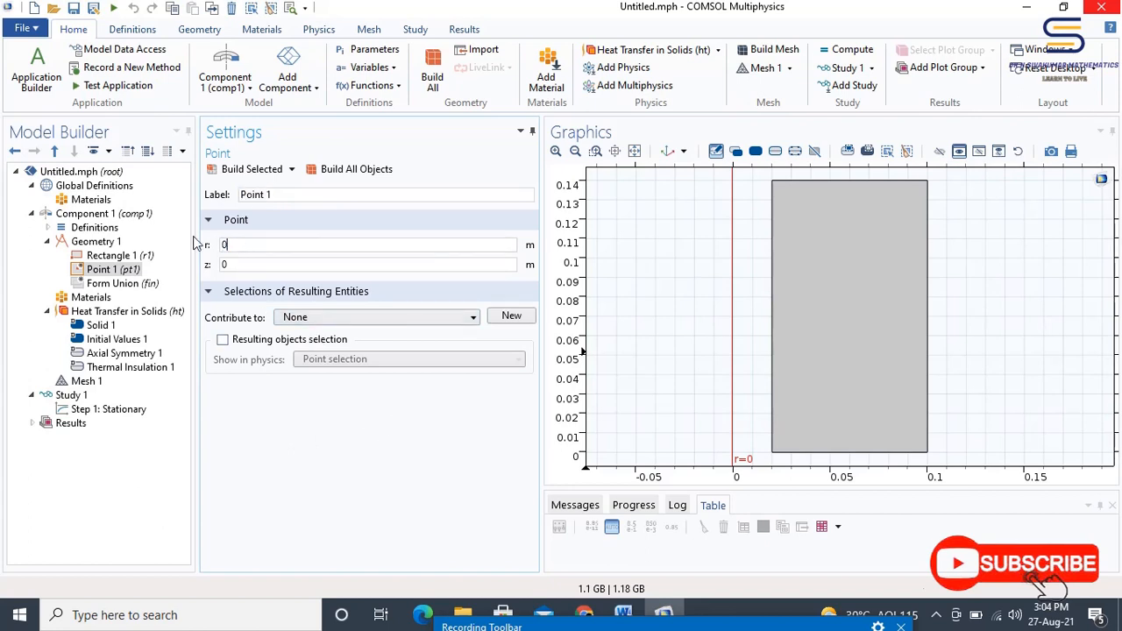
text(.02)
double_click(226, 264)
text(04)
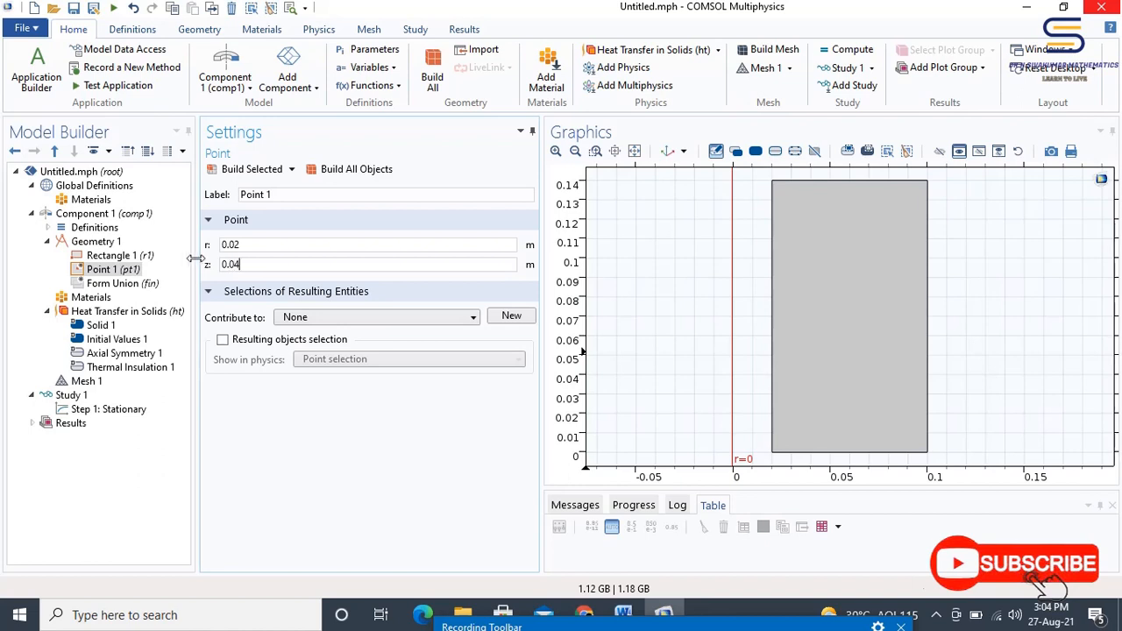
Add a second point to Geometry 1 at r = 0.02 m and z = 0.1 m
click(95, 243)
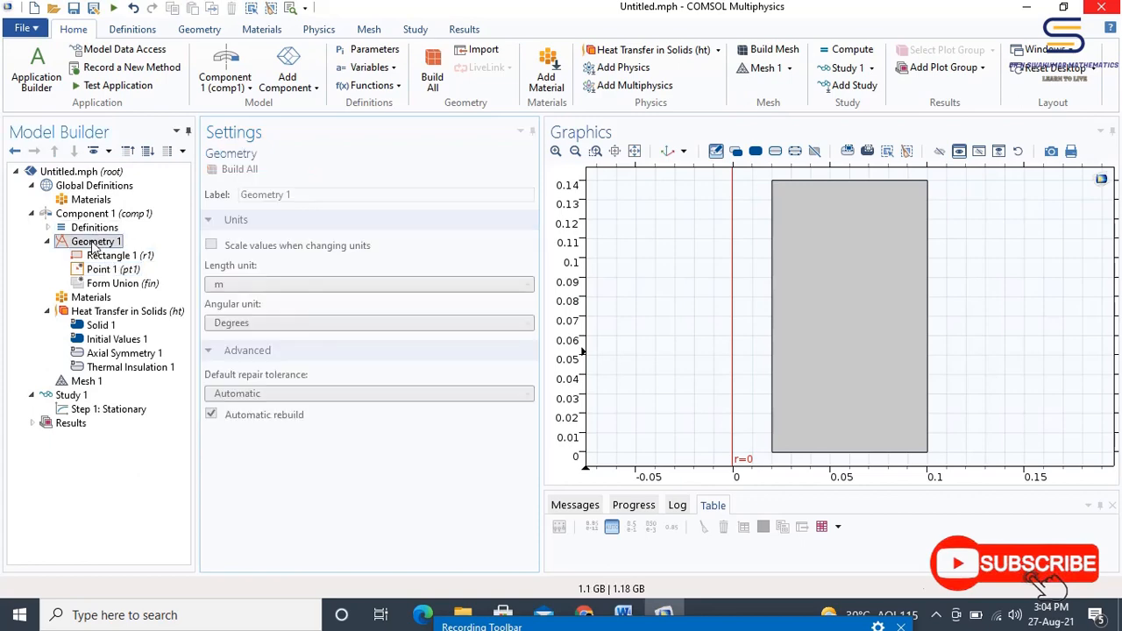
right_click(95, 243)
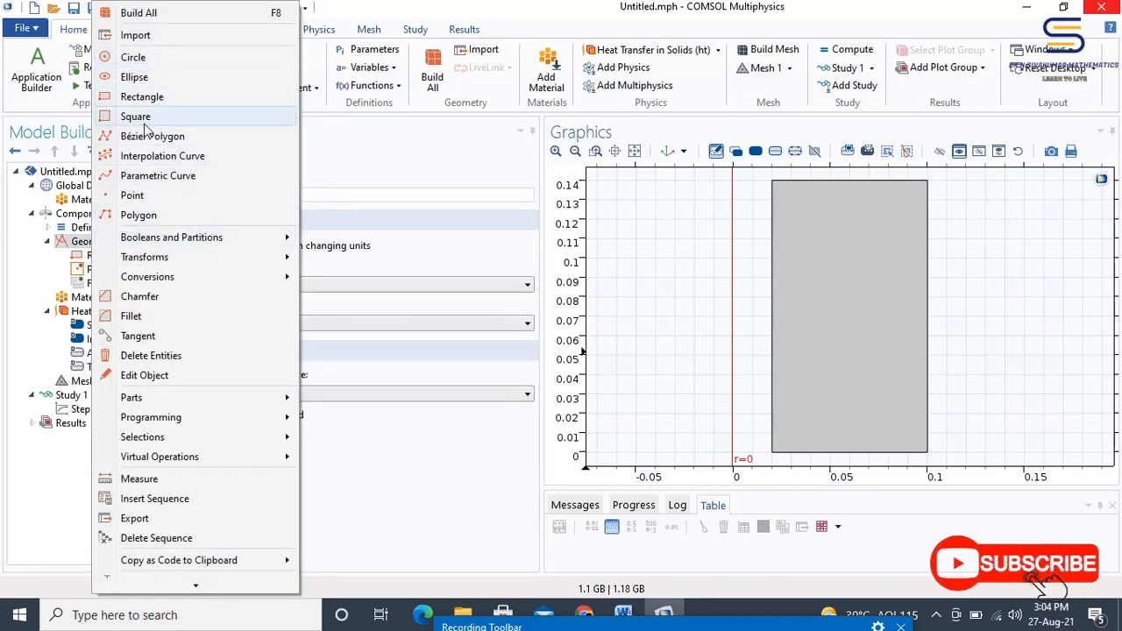
click(134, 196)
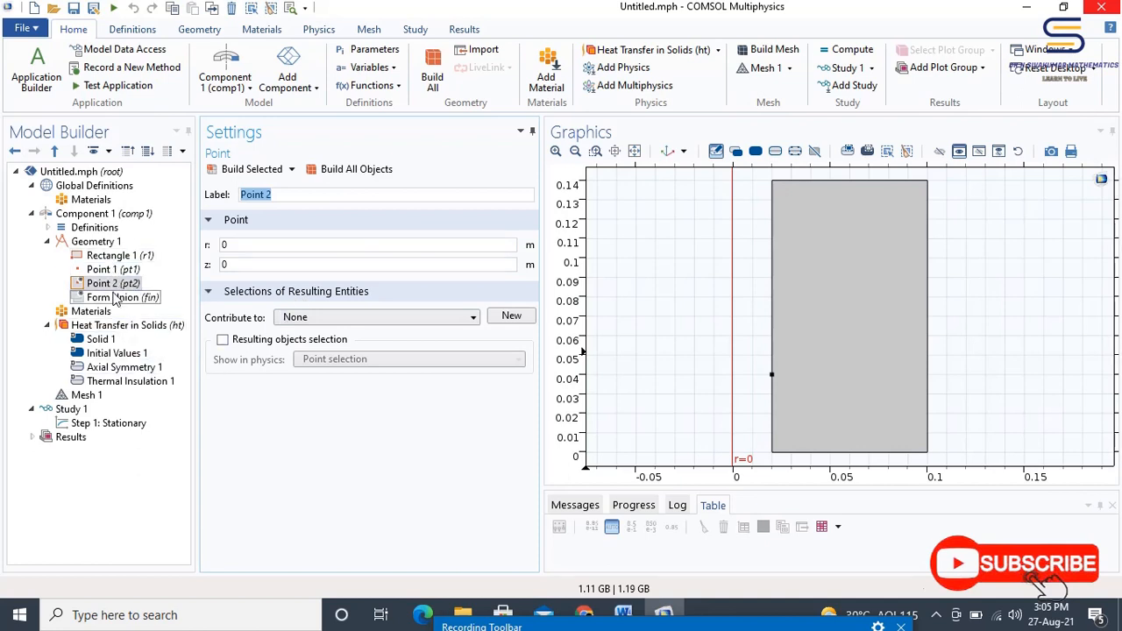
click(244, 245)
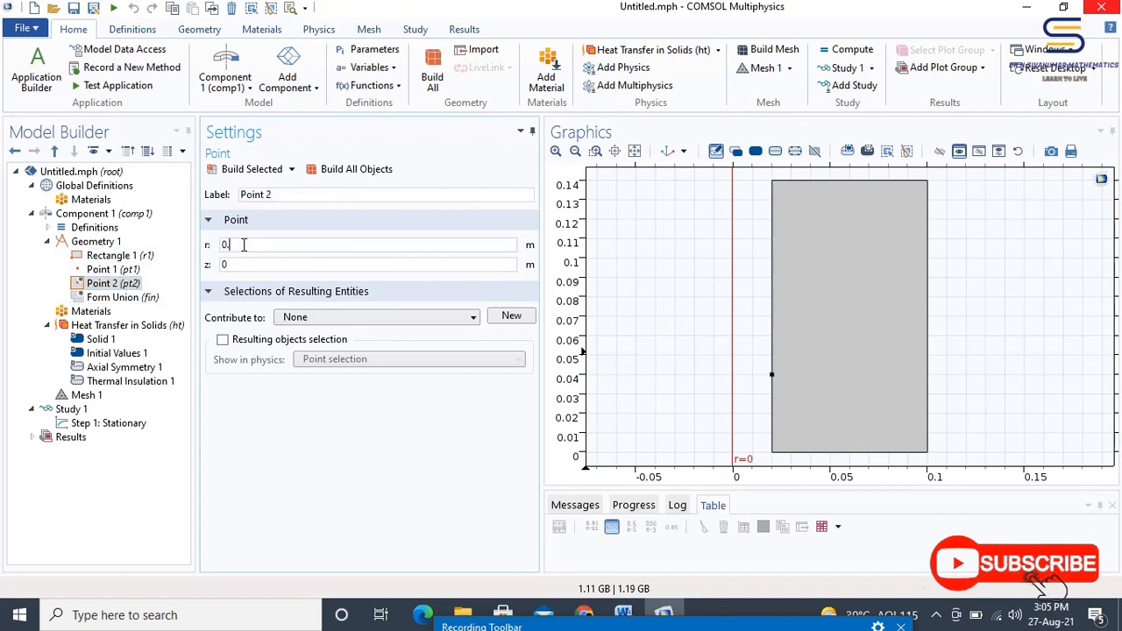
text(.02)
click(228, 264)
text(.1)
Build the Form Union node to finalize the geometry with the rectangle and both points
click(110, 270)
click(110, 283)
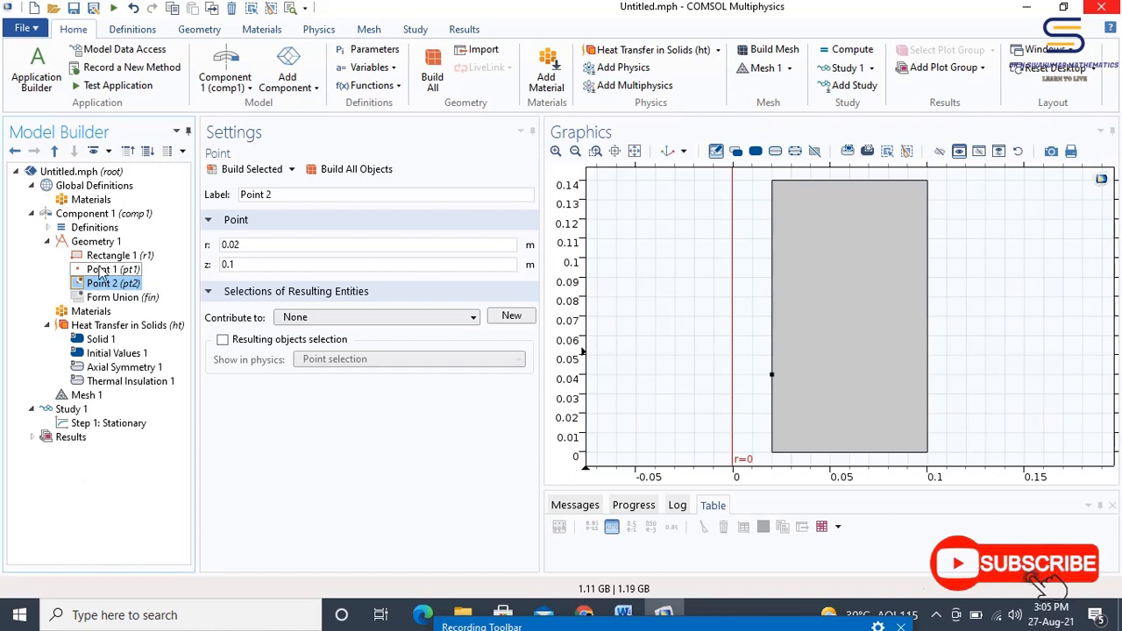
right_click(105, 298)
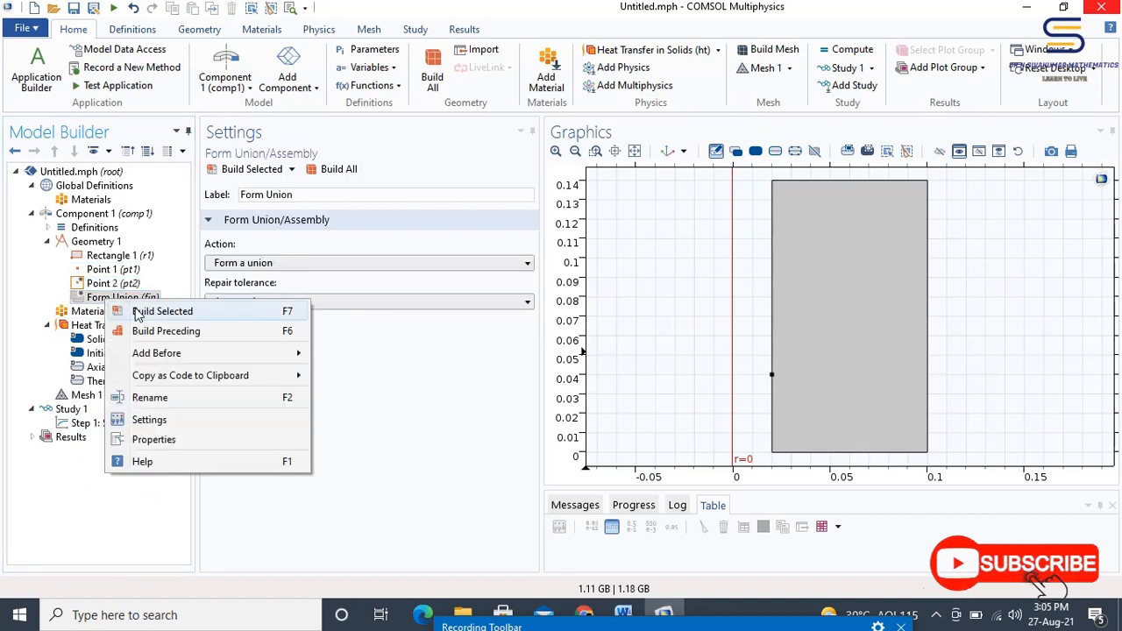
click(140, 313)
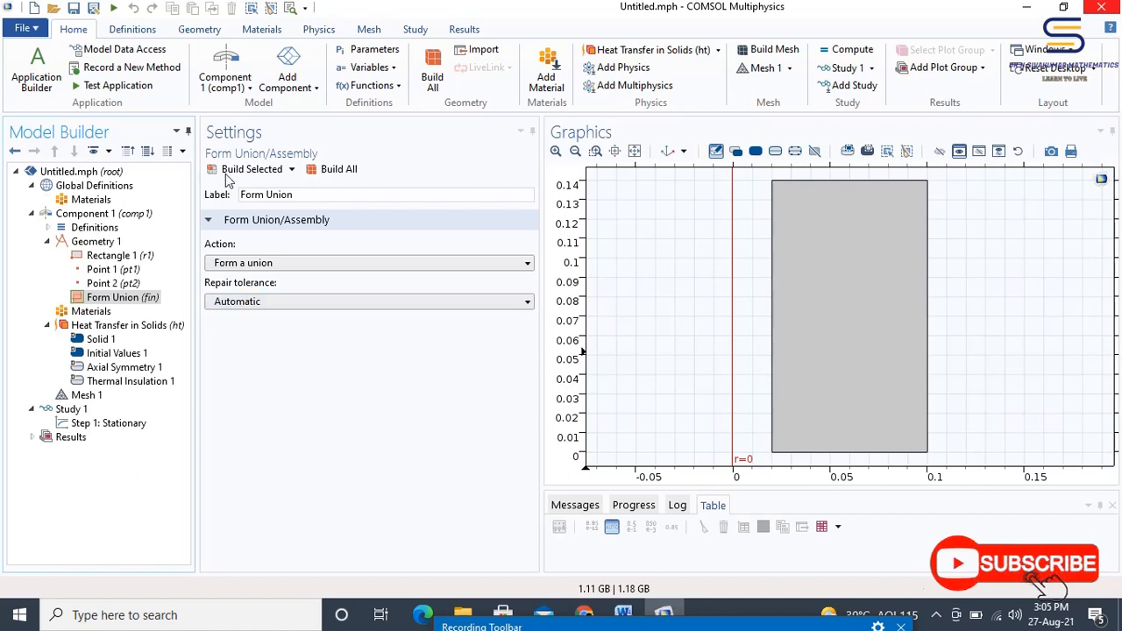
Set the thermal conductivity of Solid 1 under Heat Transfer in Solids to a user-defined, isotropic 52 W/(m·K)
click(318, 30)
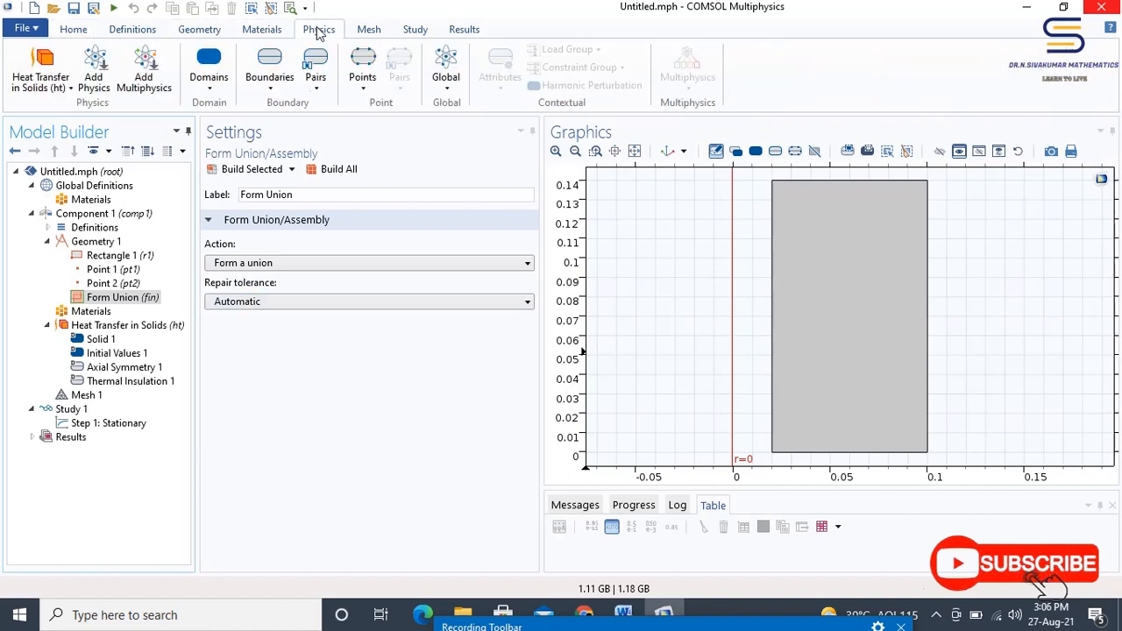
click(69, 89)
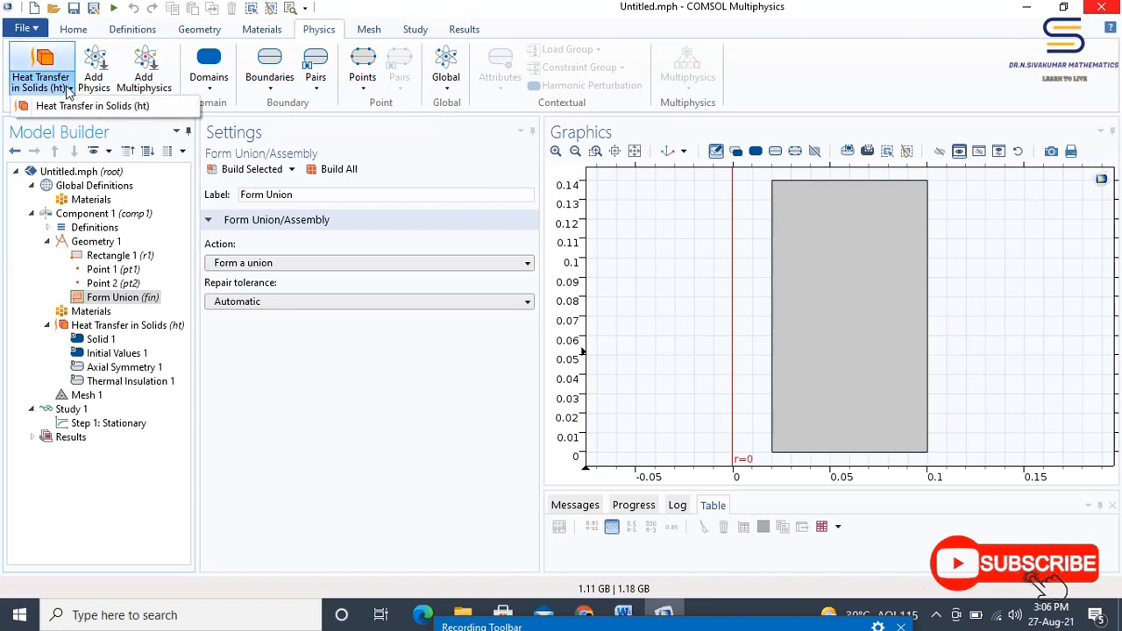
click(252, 423)
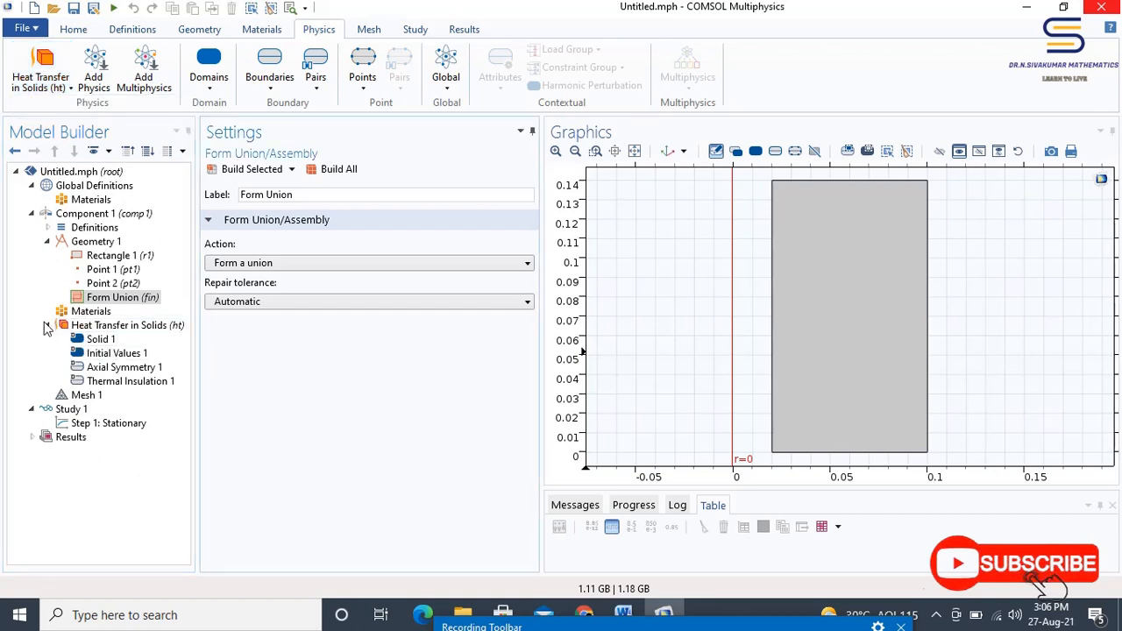
click(100, 341)
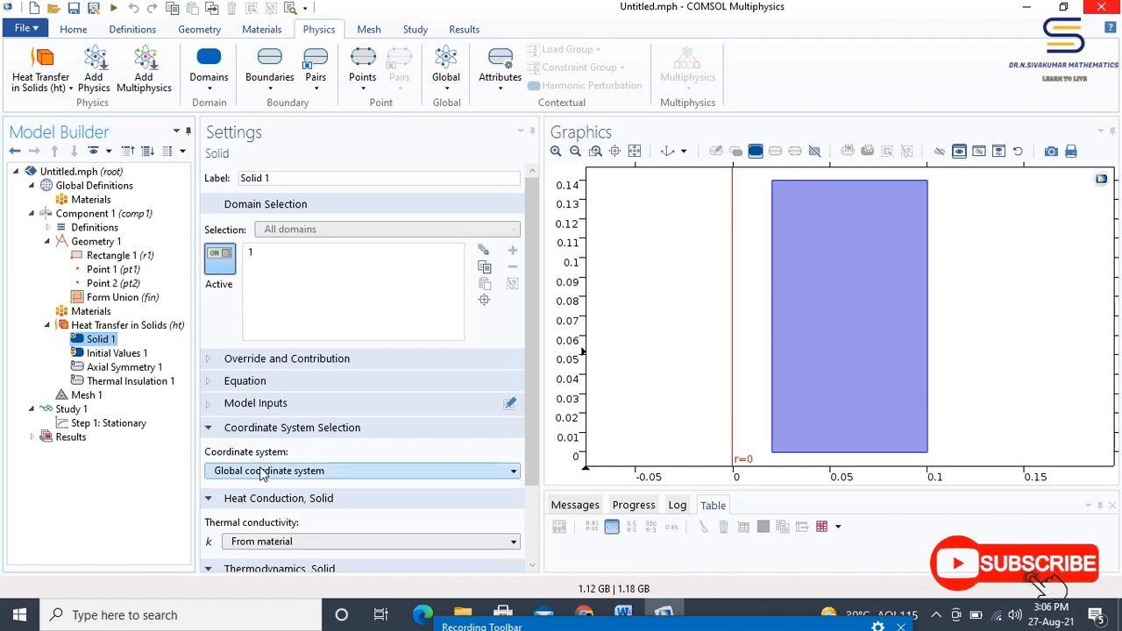
scroll(260, 466, down, 3)
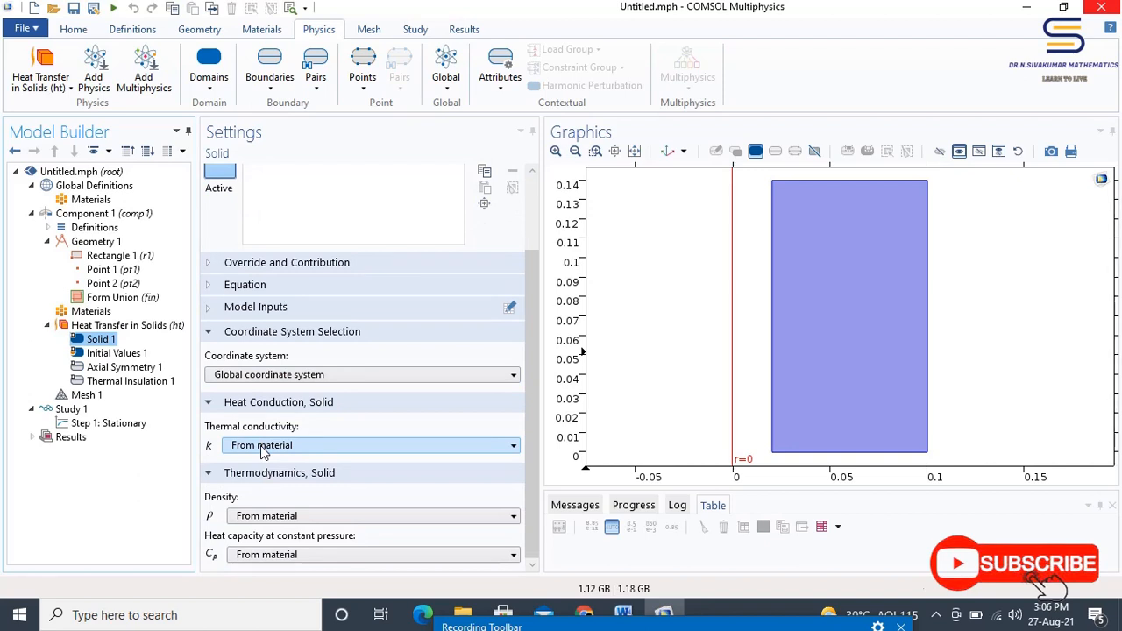
click(261, 449)
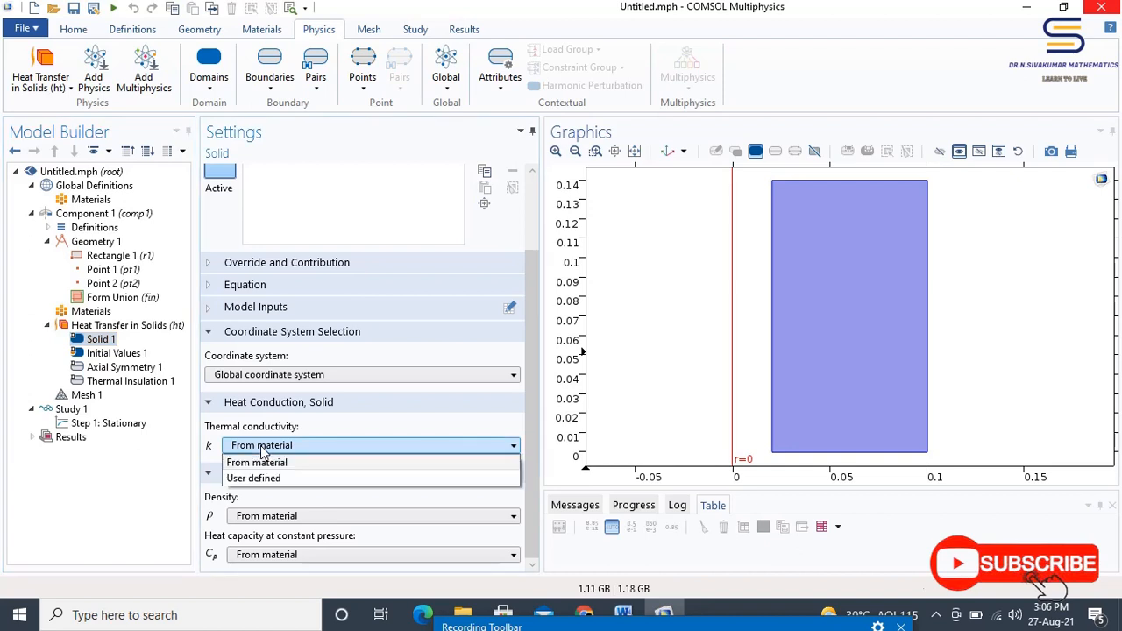
click(267, 476)
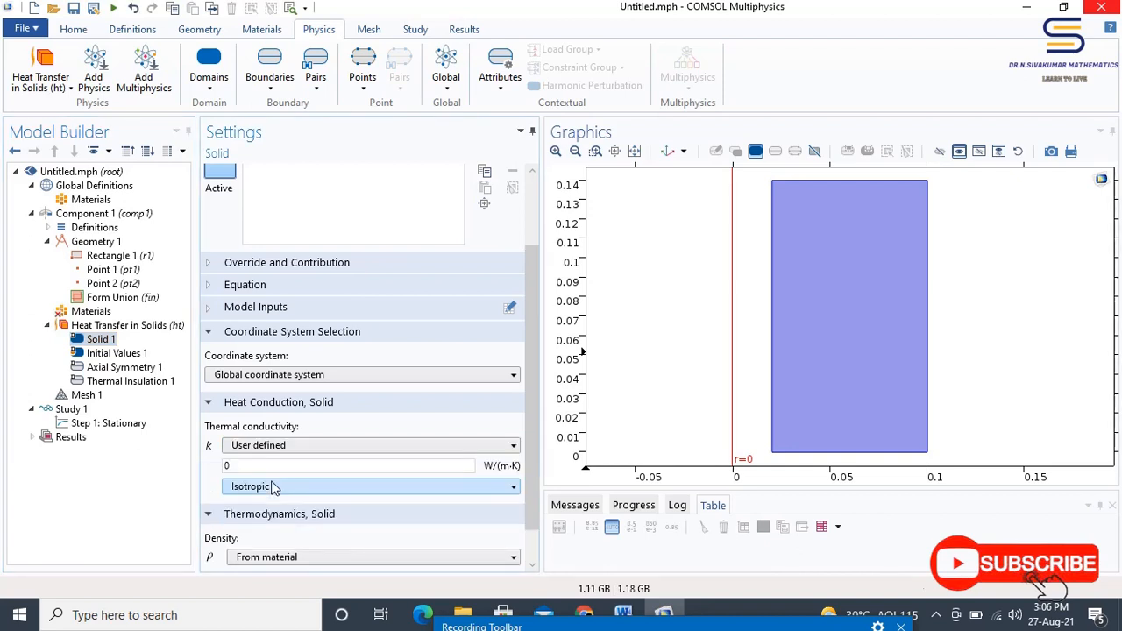
drag(243, 465, 173, 462)
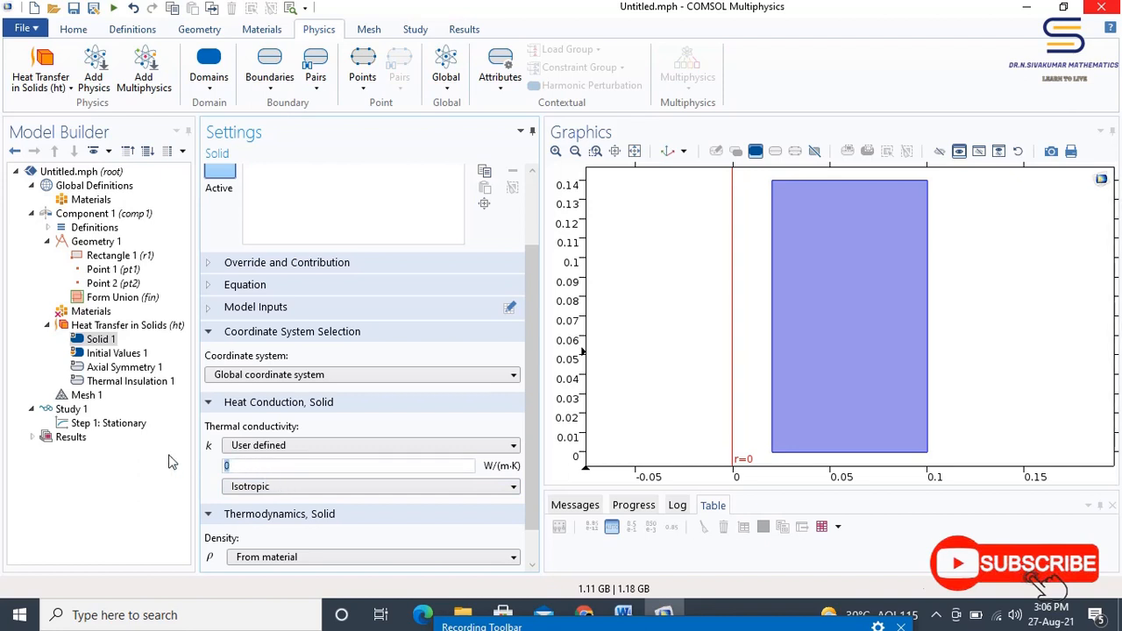
text(52)
scroll(243, 441, down, 1)
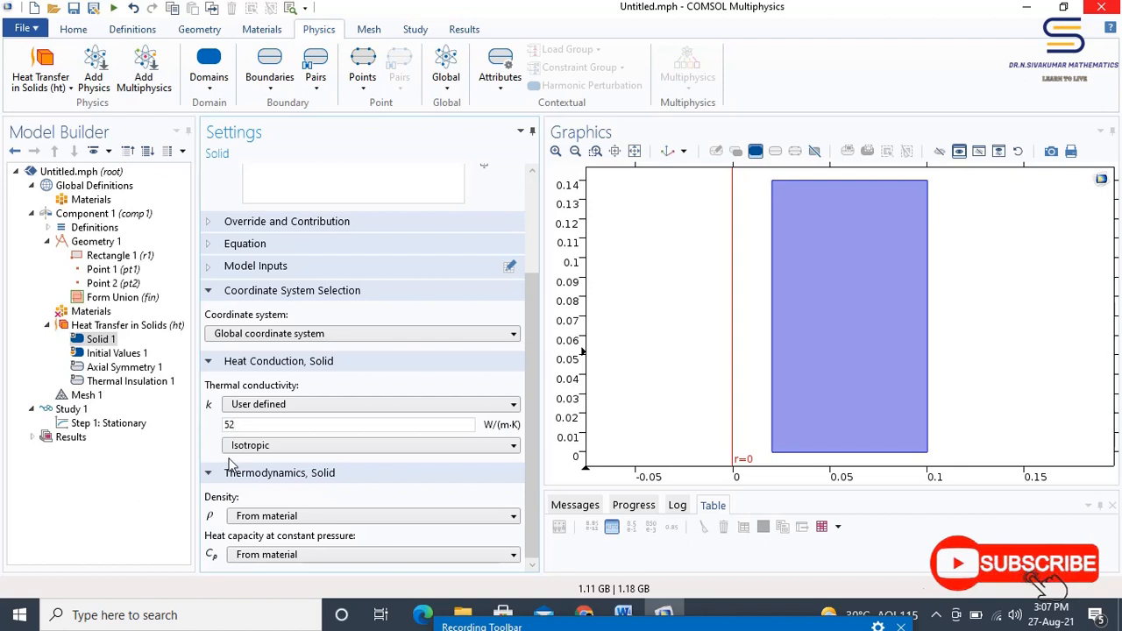
Add a Temperature boundary condition to Heat Transfer in Solids with a user-defined temperature of 273.15[K]
click(264, 87)
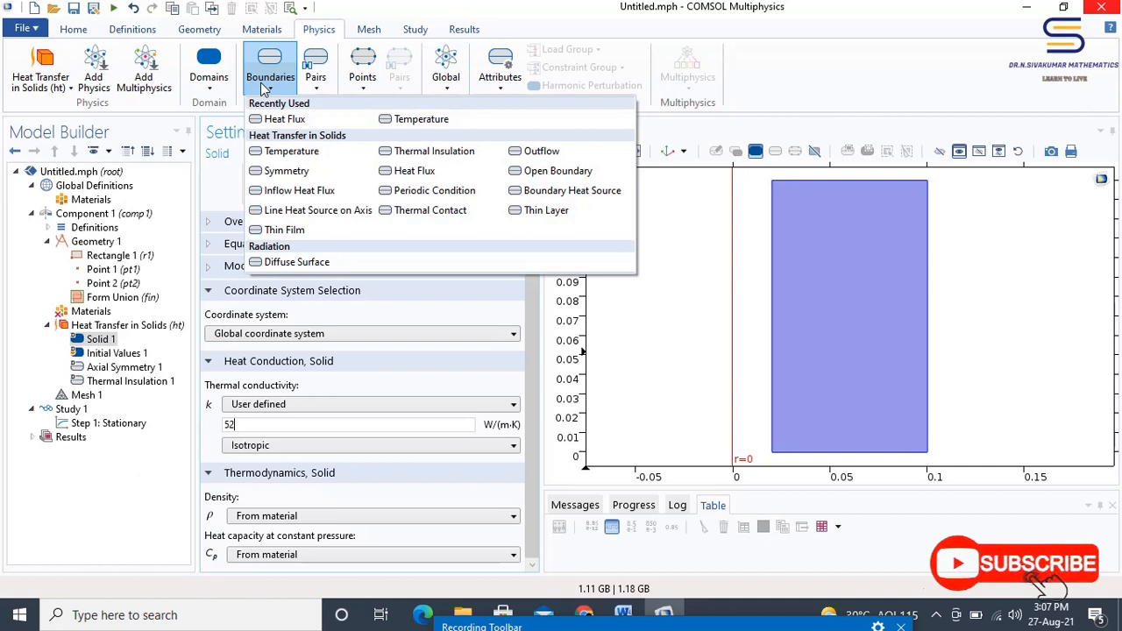
click(427, 118)
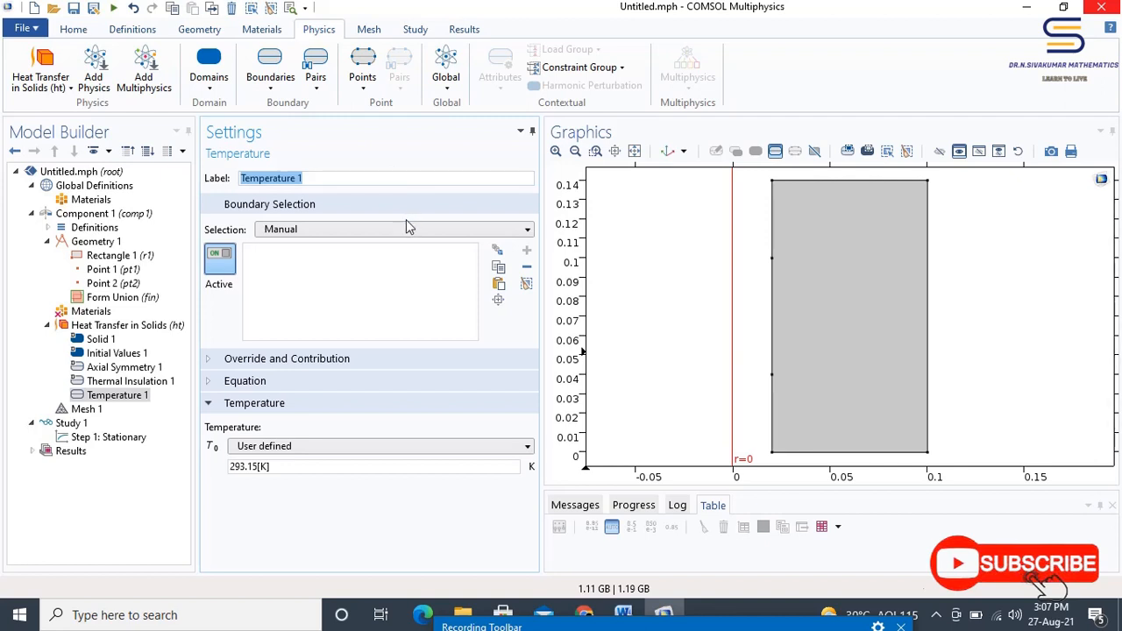
click(239, 467)
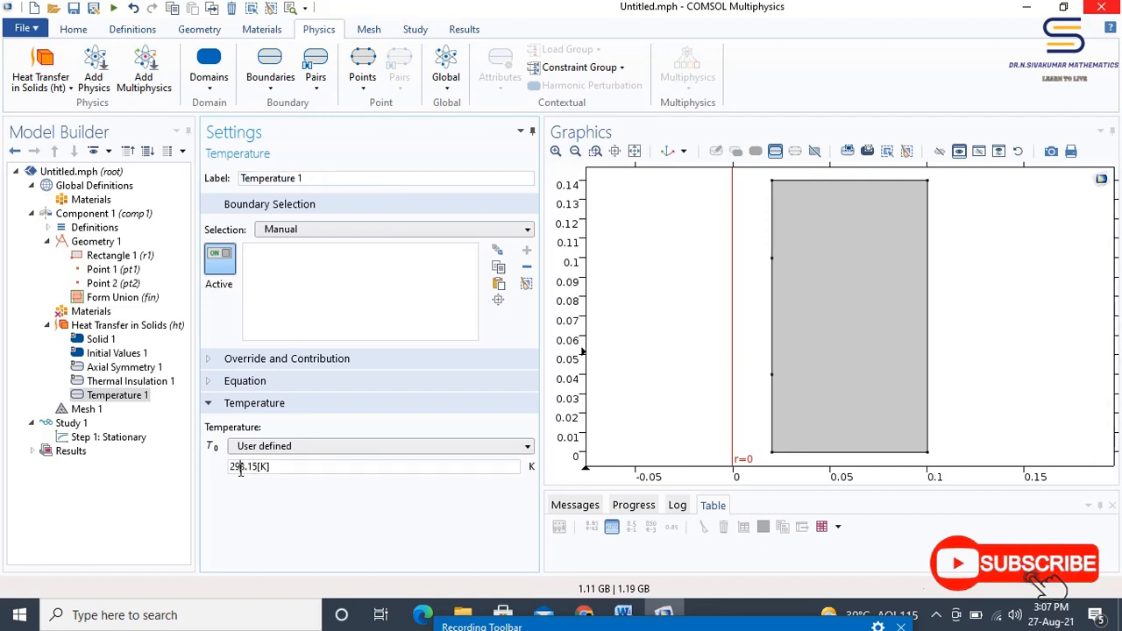
key(BackSpace)
text(7)
Assign boundaries 2, 5 and 6 to the Temperature condition by pasting their numbers as the selection
click(498, 283)
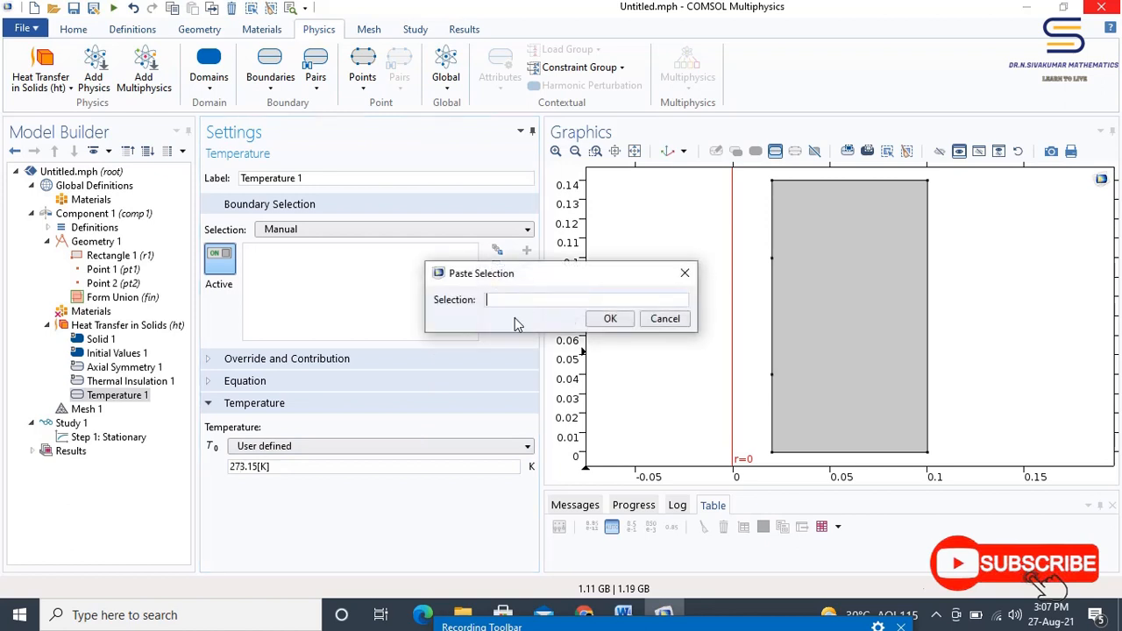
text(2,5,6)
click(611, 318)
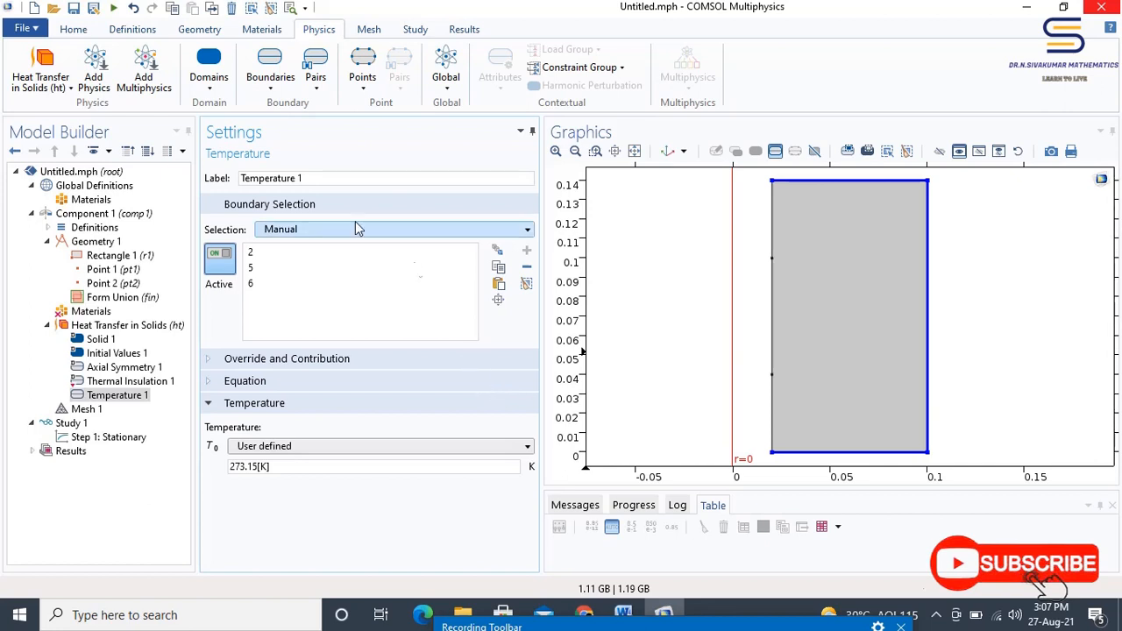
Add a Heat Flux boundary condition with a general inward heat flux of 5e5 W/m² and assign it to boundary 3
click(270, 70)
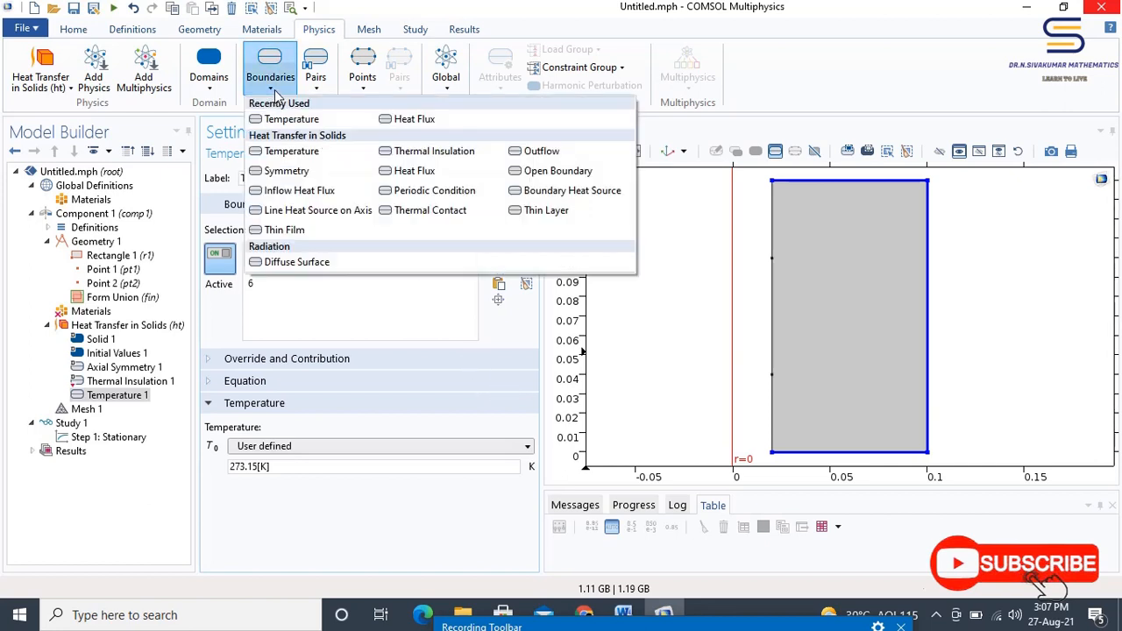
click(440, 122)
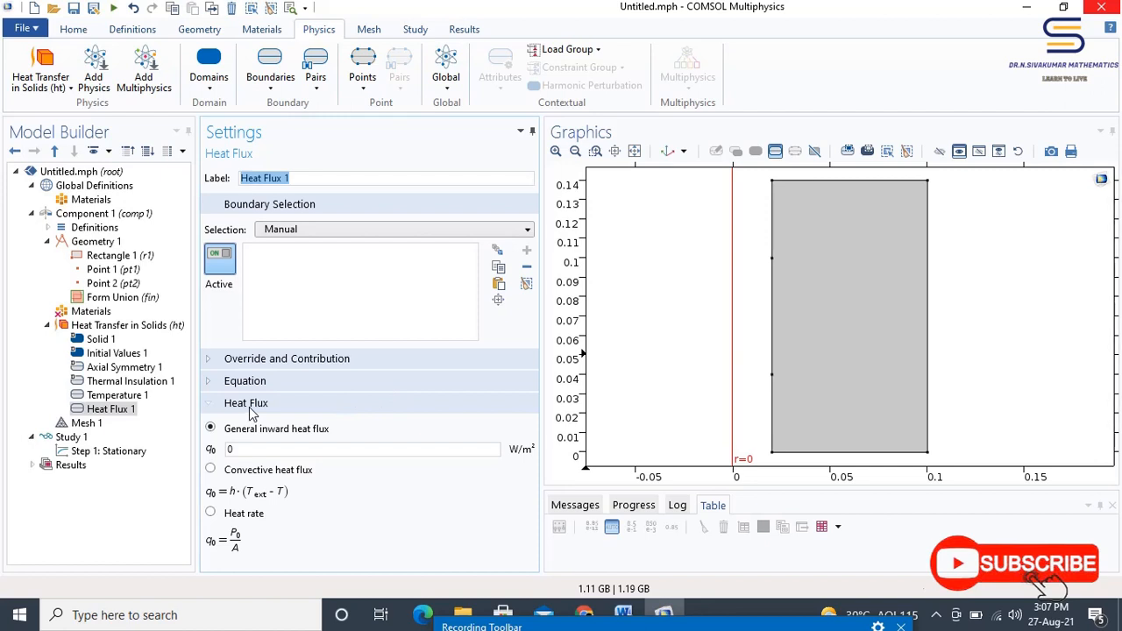
double_click(231, 450)
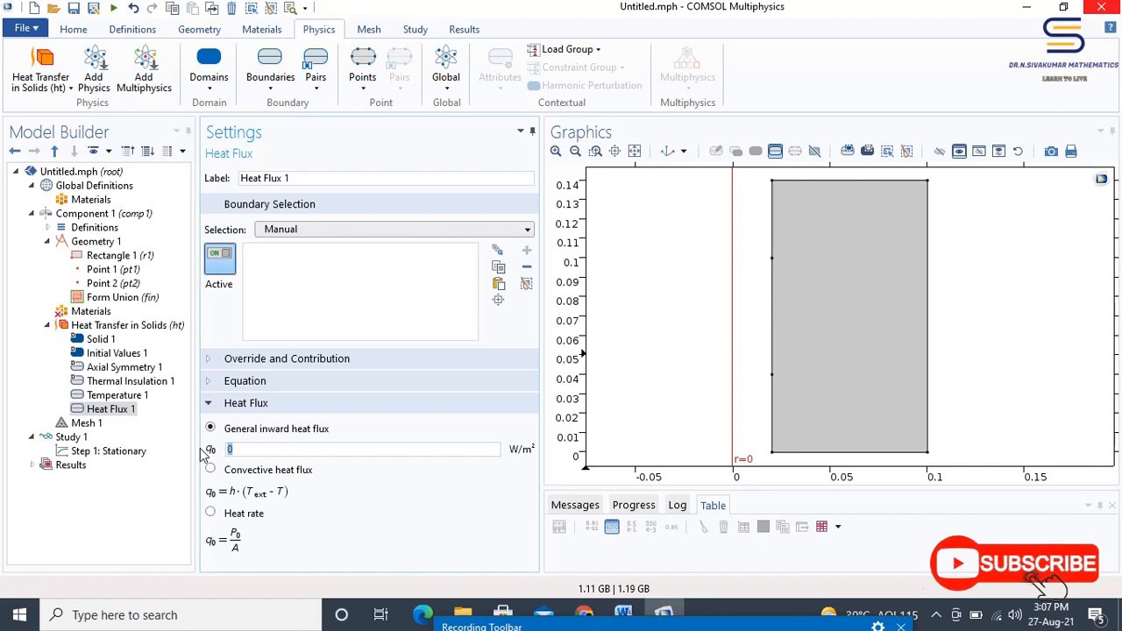
text(5e5)
click(498, 286)
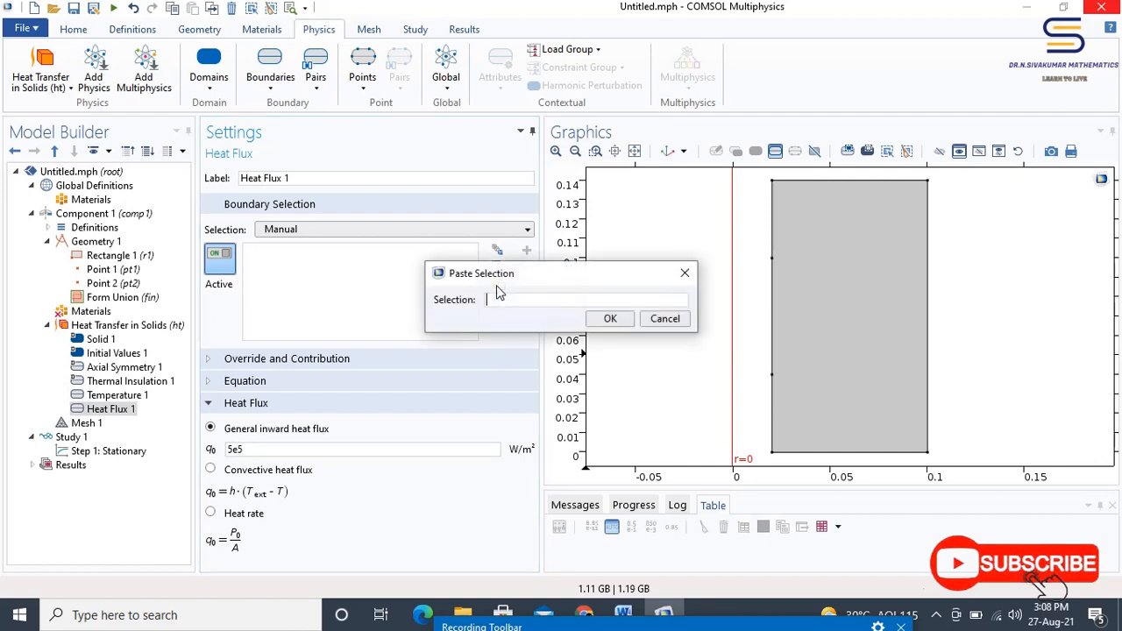
text(3)
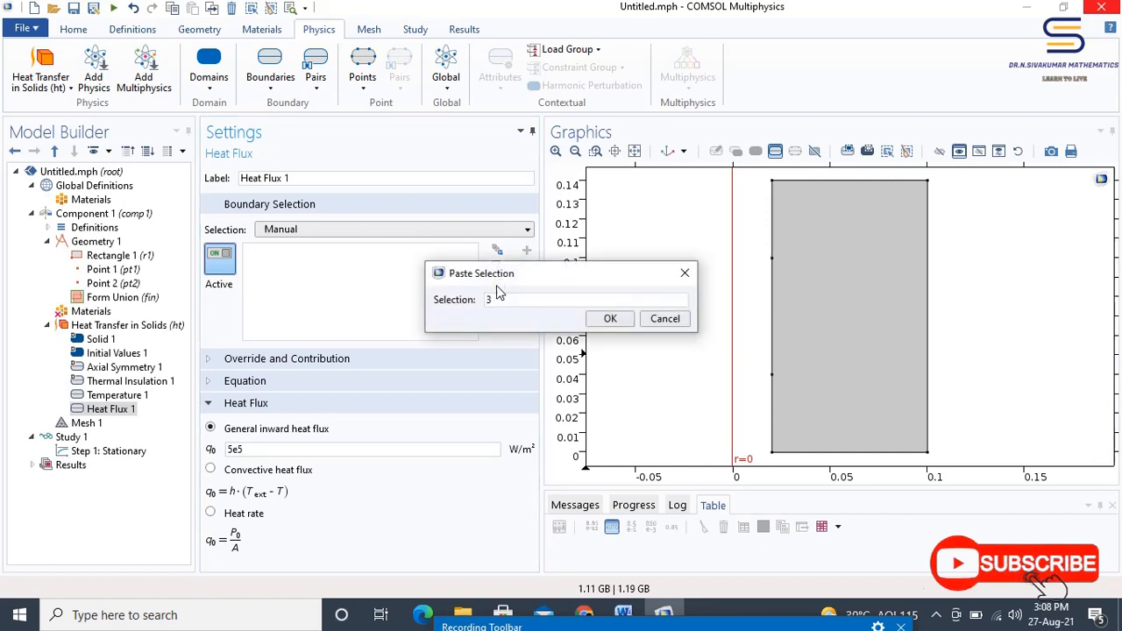
click(609, 318)
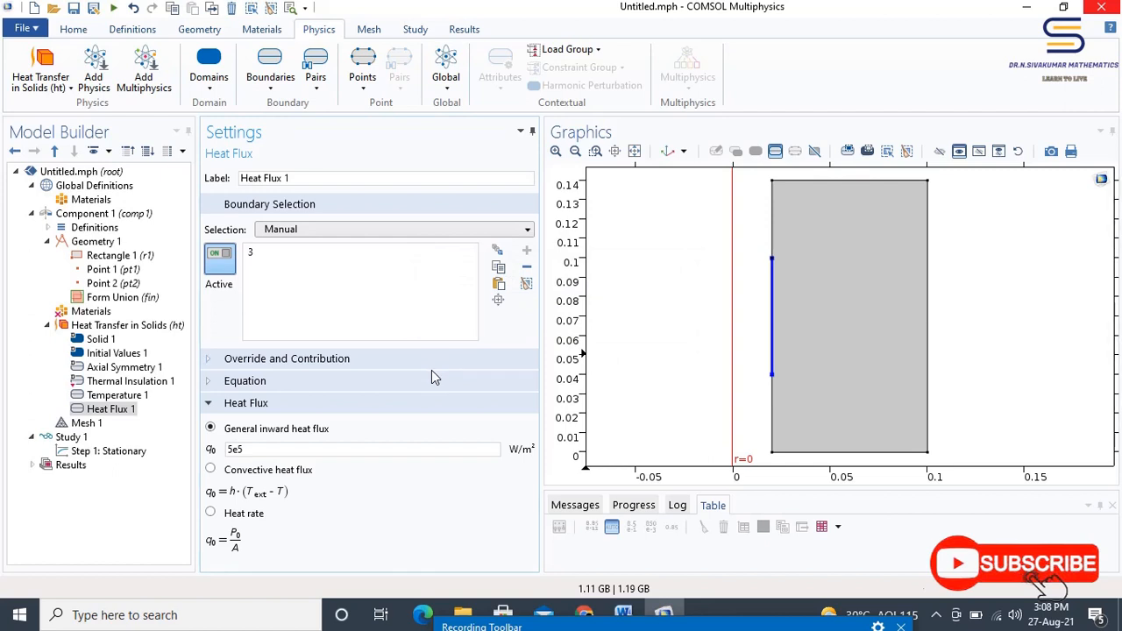
Build the whole physics-controlled mesh in Mesh 1 and compute the stationary Study 1
click(87, 425)
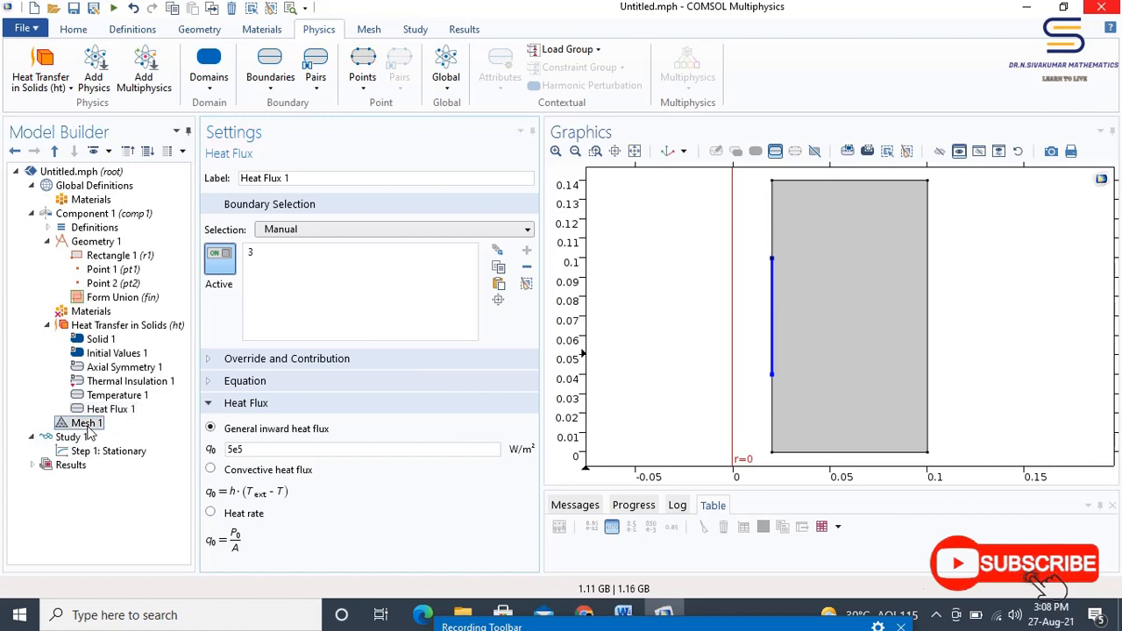
right_click(88, 428)
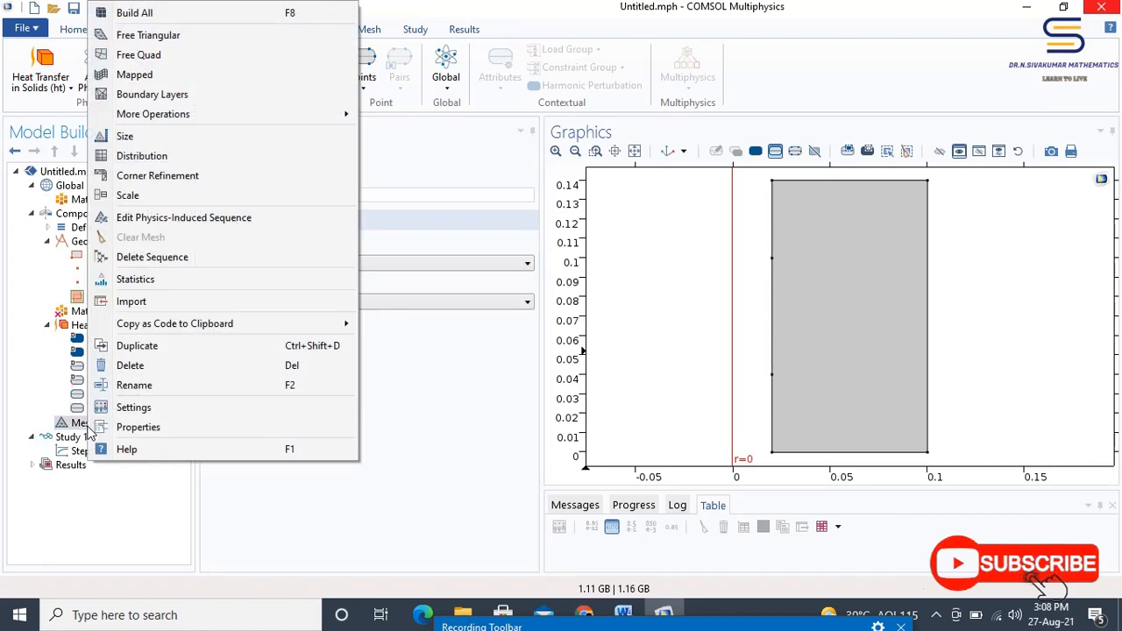
click(213, 15)
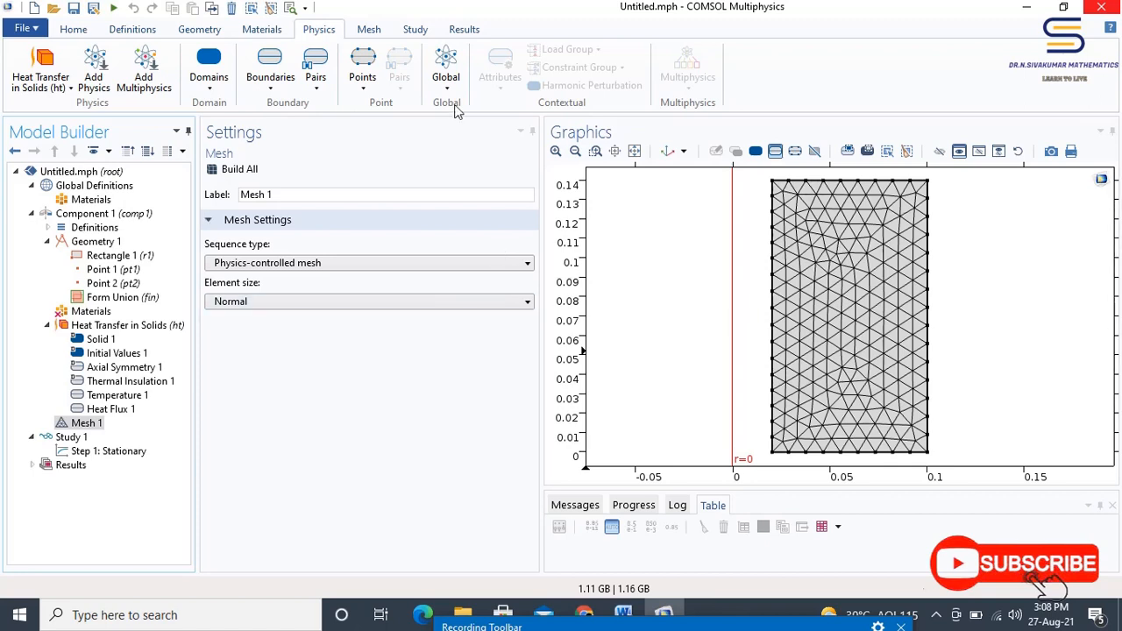
click(429, 35)
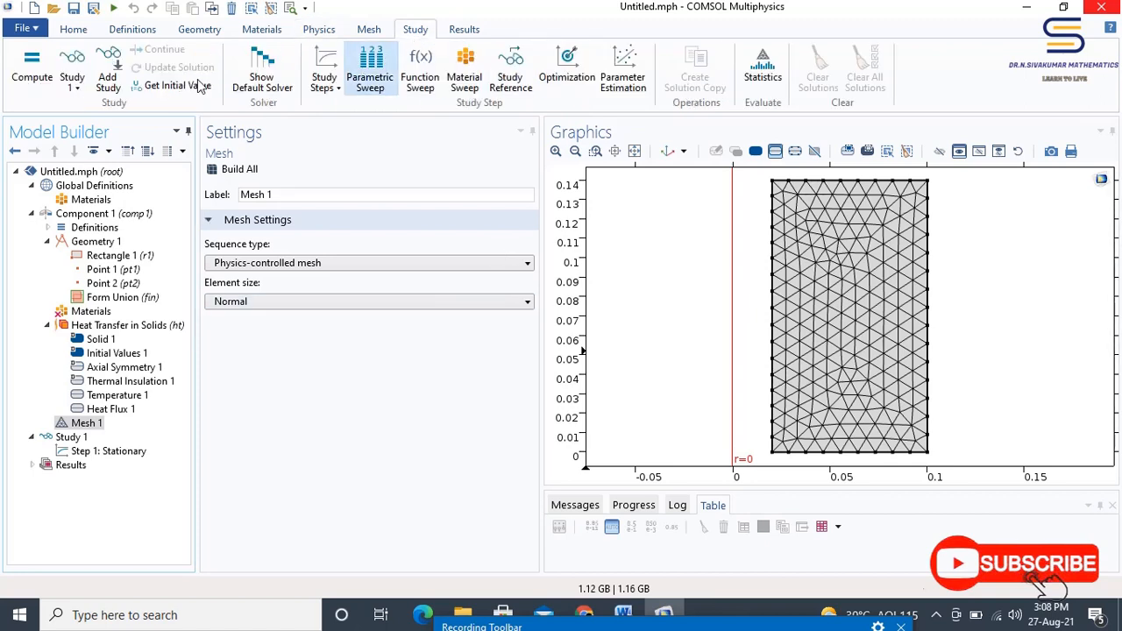
click(31, 79)
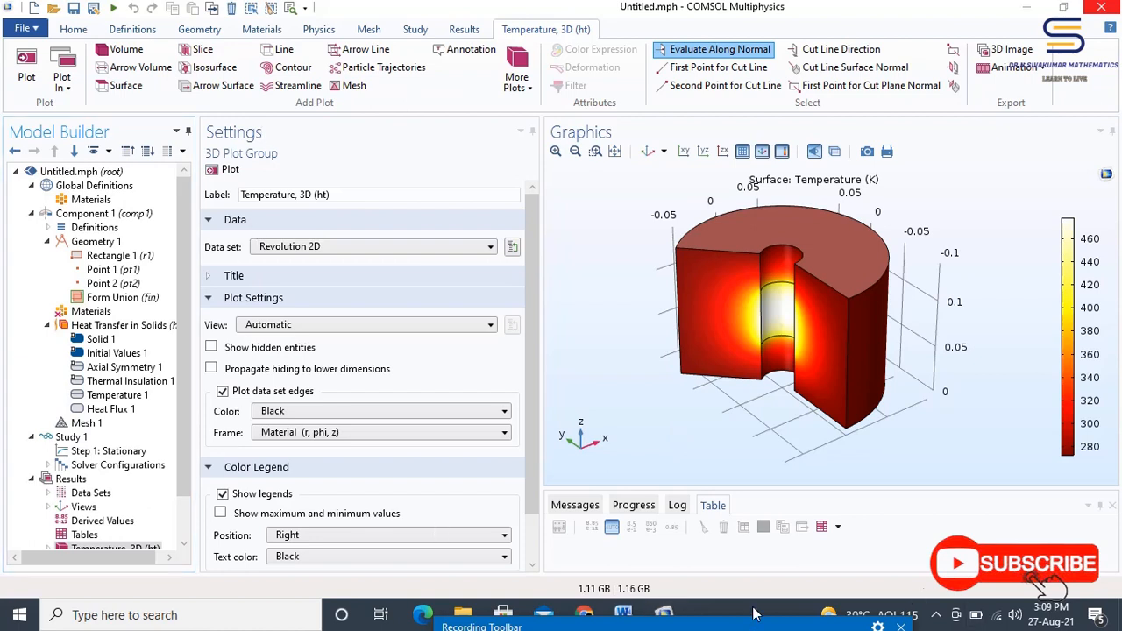
drag(753, 628, 746, 432)
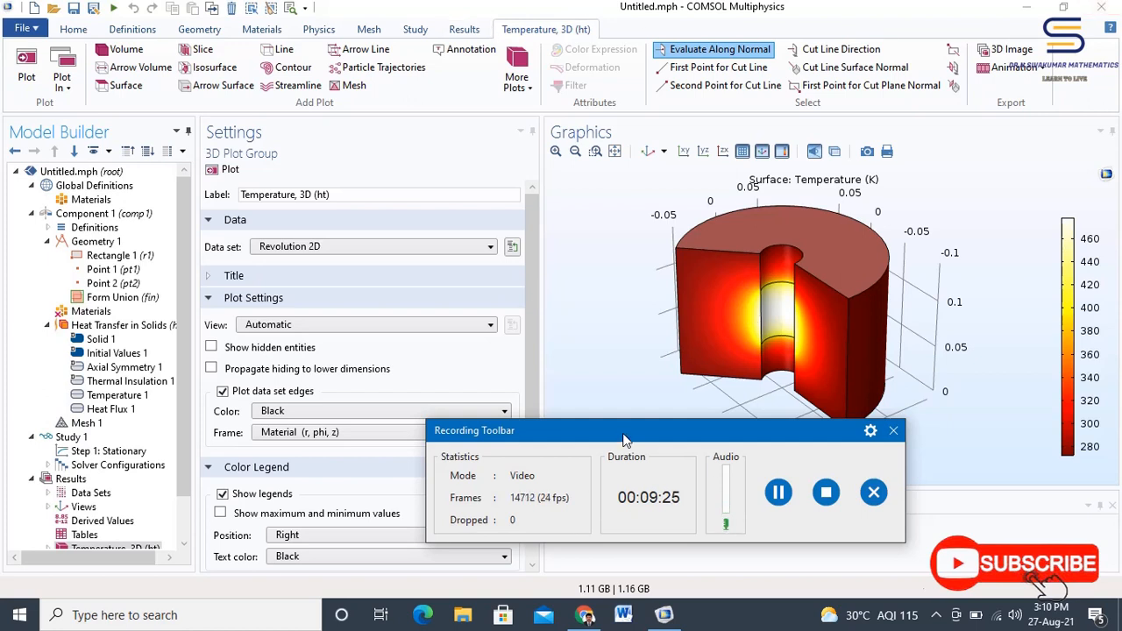
drag(622, 435, 625, 621)
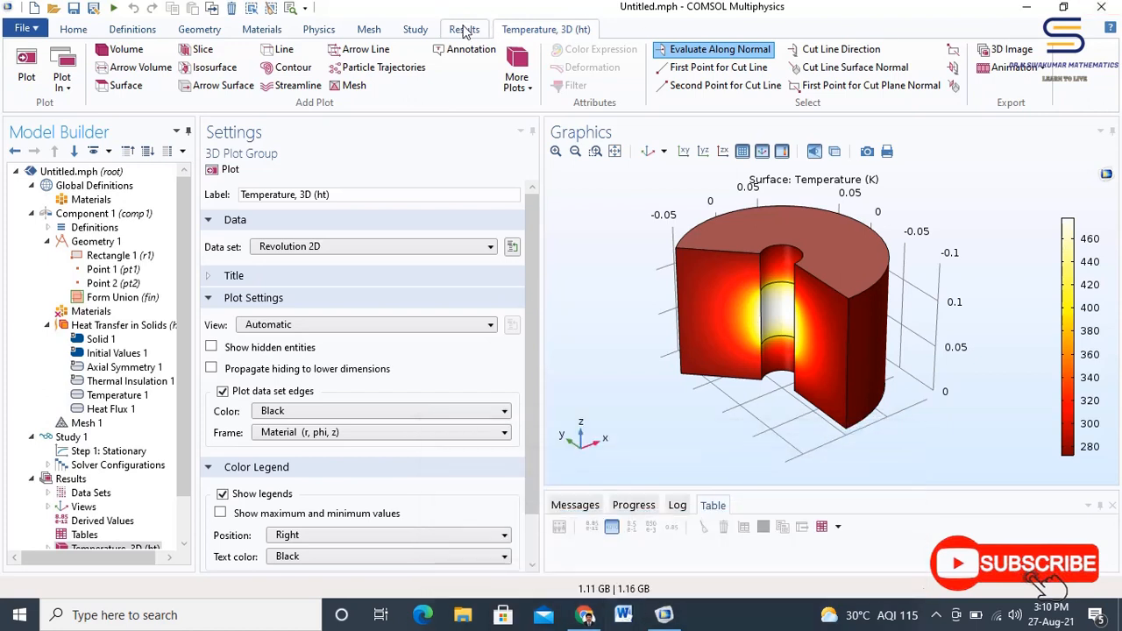
Add a Cut Point 2D data set to the results with coordinates r = 0.04 m and z = 0.04 m
click(464, 29)
click(522, 65)
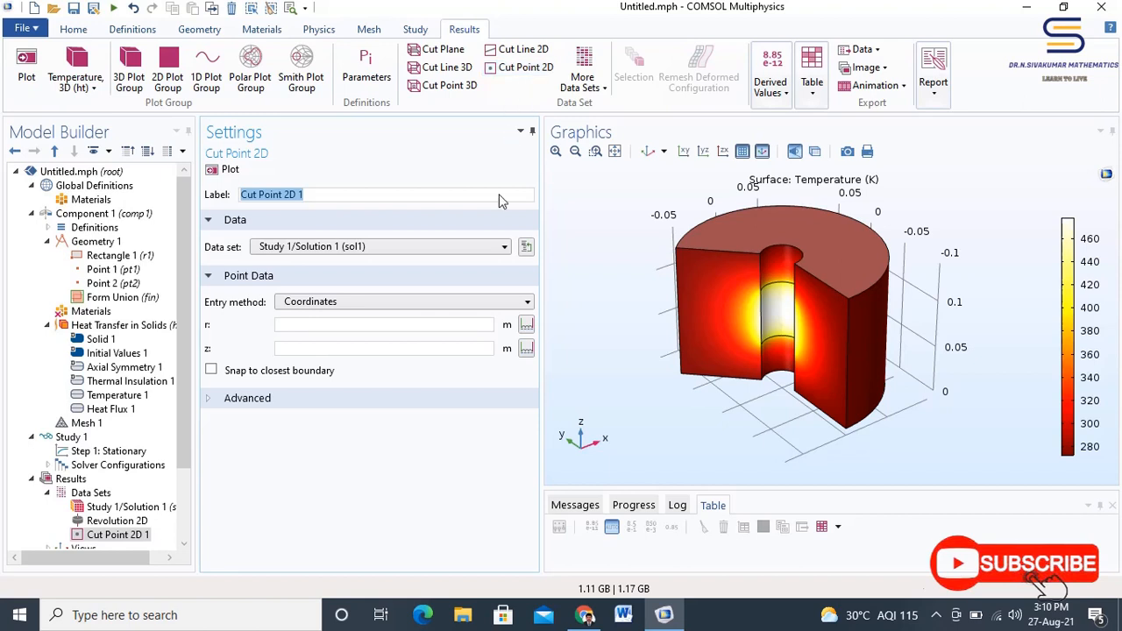
click(349, 325)
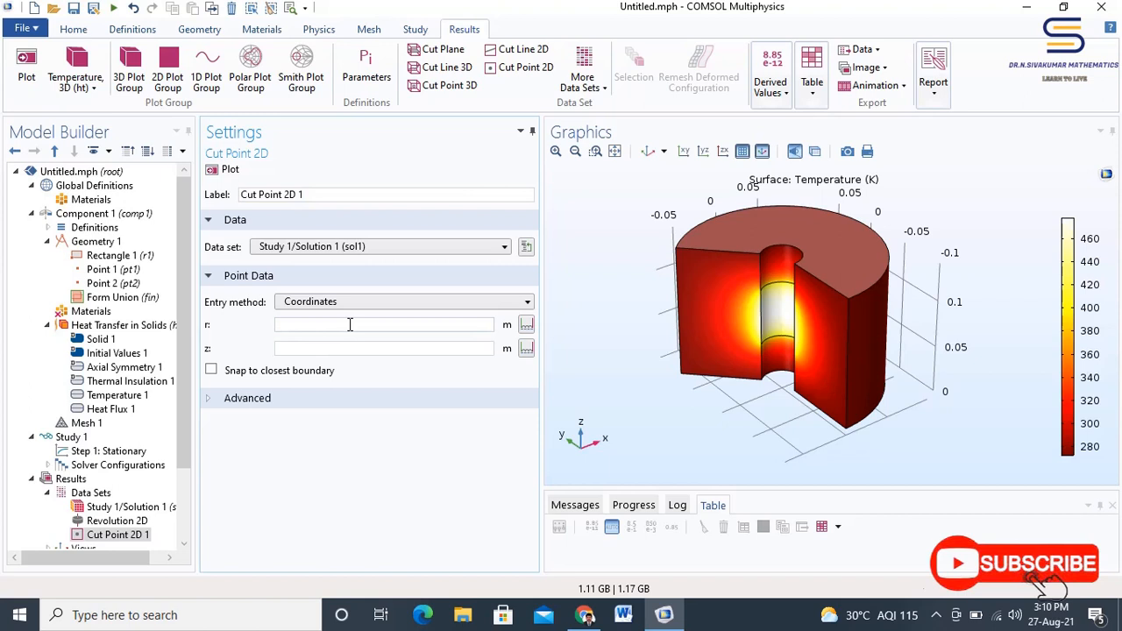
text(0.04)
click(319, 349)
text(0.04)
Add a Point Evaluation using the Cut Point 2D 1 data set, evaluate temperature T in K, and enlarge the results table area
click(774, 102)
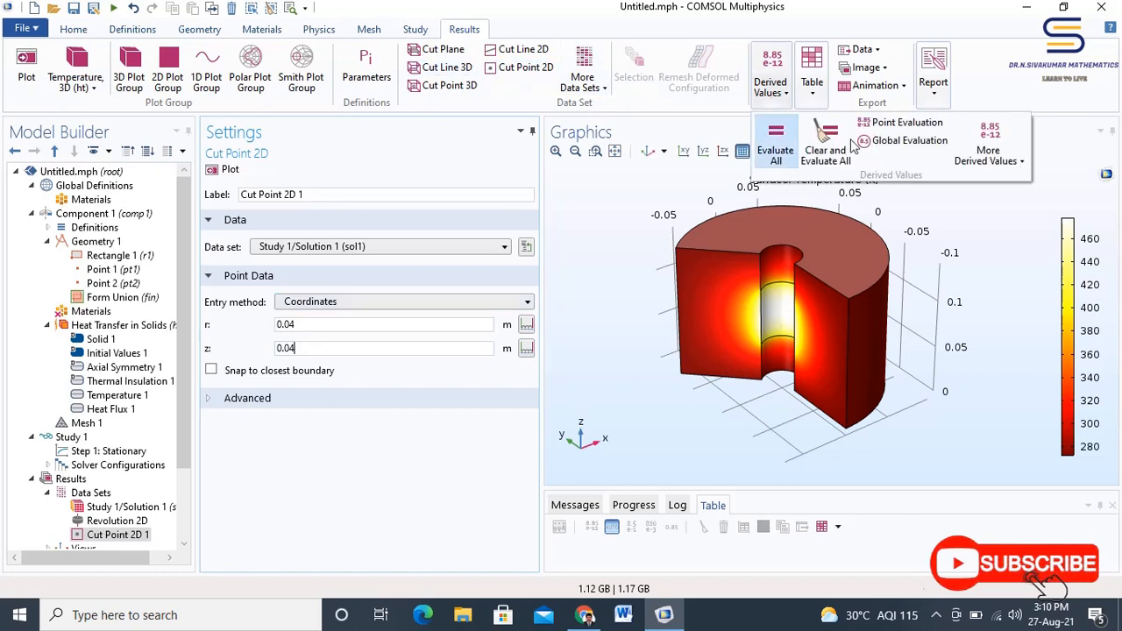
click(876, 122)
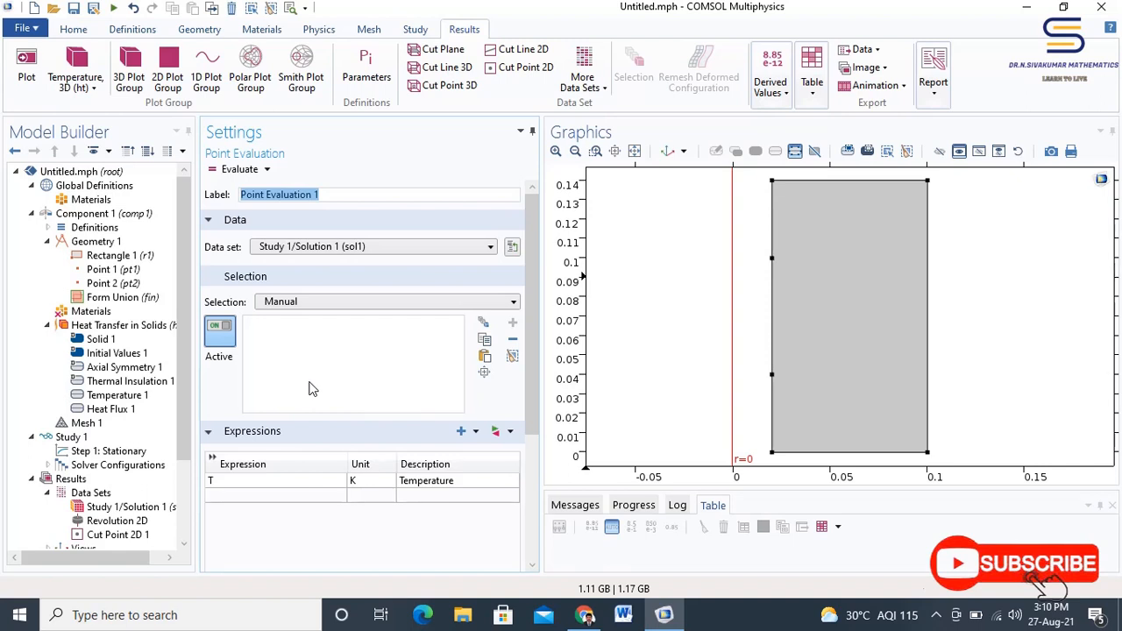
click(341, 249)
click(328, 293)
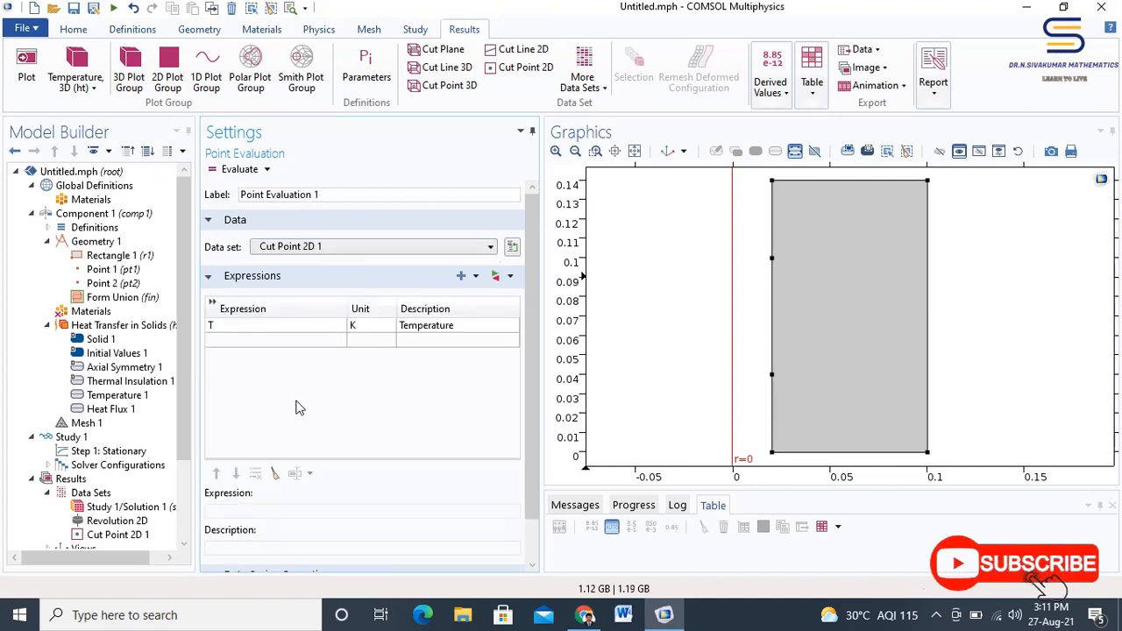
click(228, 170)
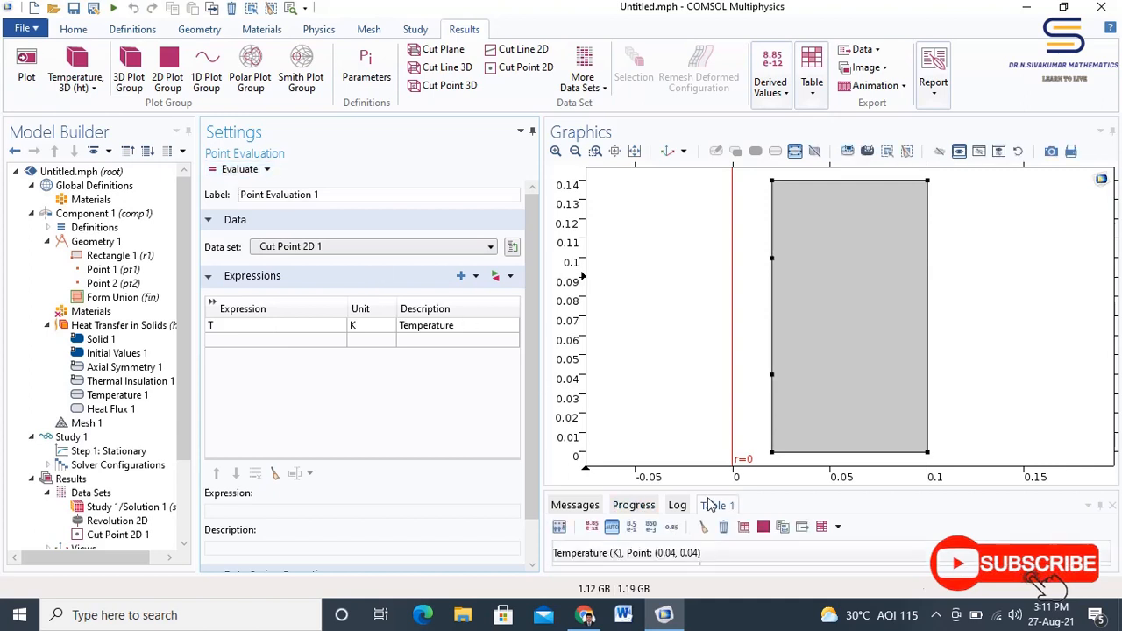
drag(726, 490, 707, 407)
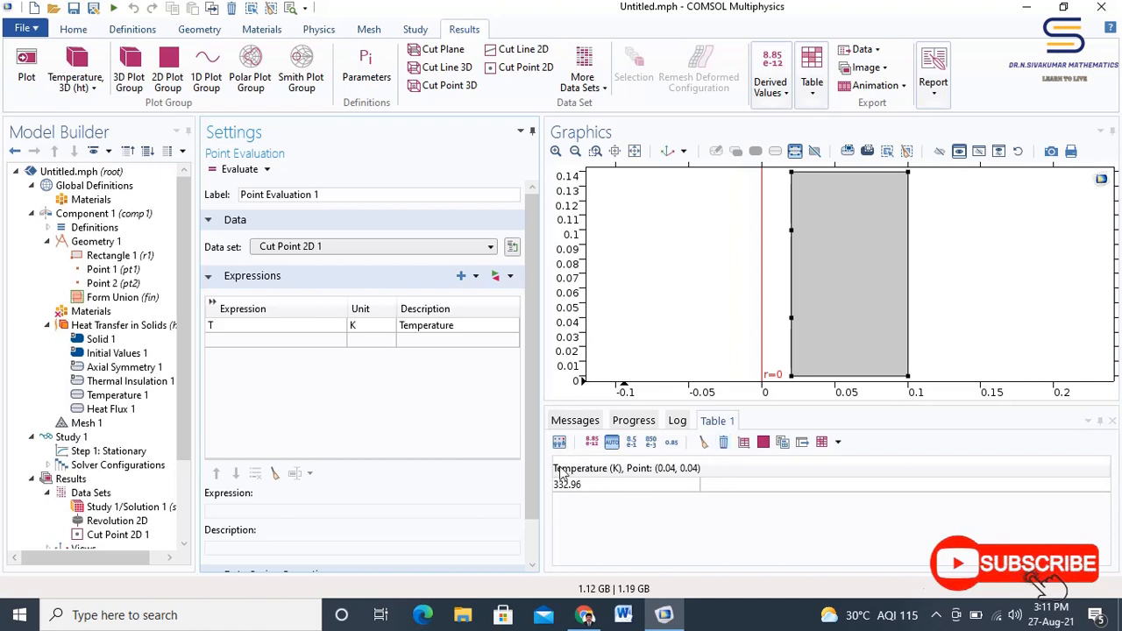